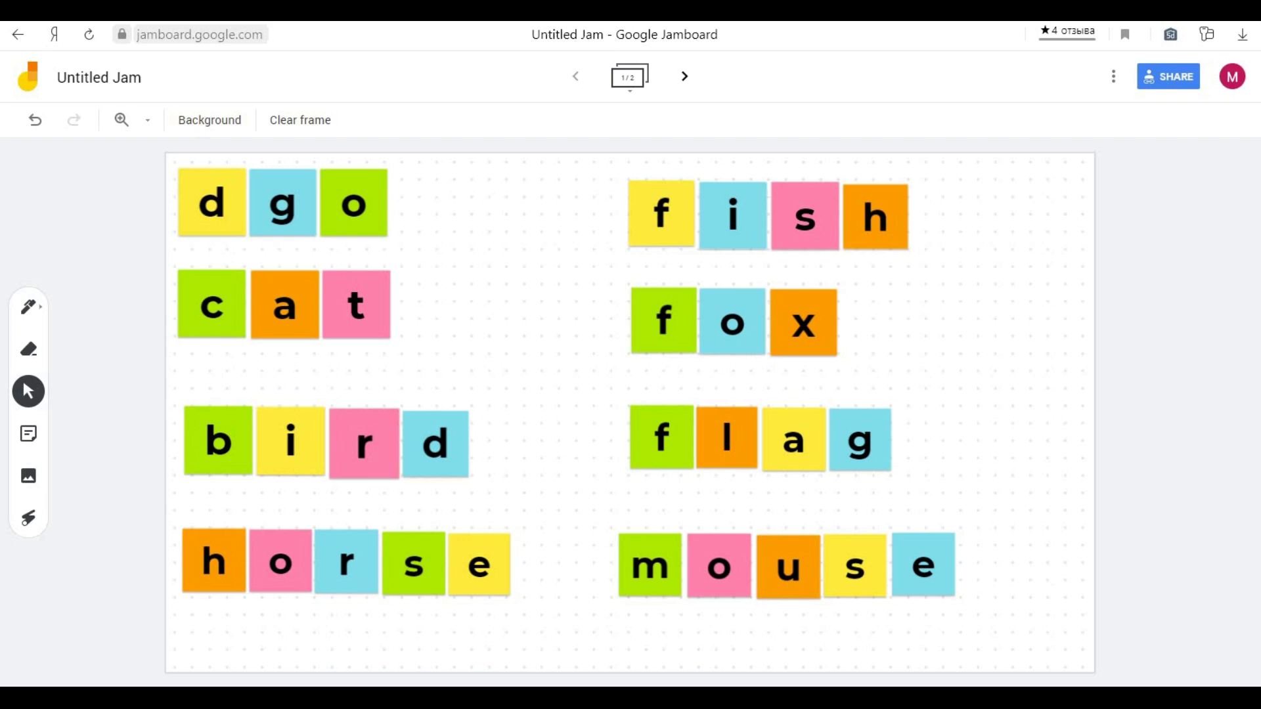
# Rearrange the scrambled letter notes "d", "g" and "o" in the first row to spell "dog".
pyautogui.moveTo(282, 204); pyautogui.dragTo(444, 204)
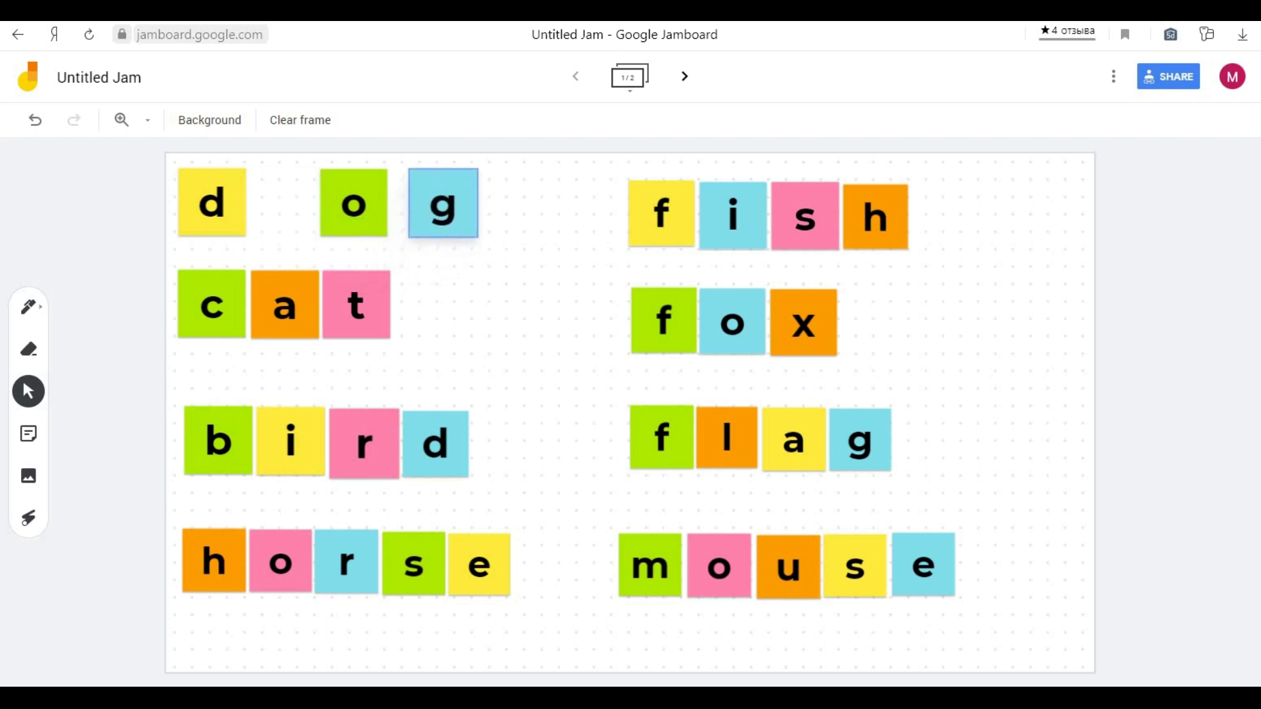
pyautogui.moveTo(354, 203); pyautogui.dragTo(285, 205)
pyautogui.moveTo(443, 204); pyautogui.dragTo(356, 204)
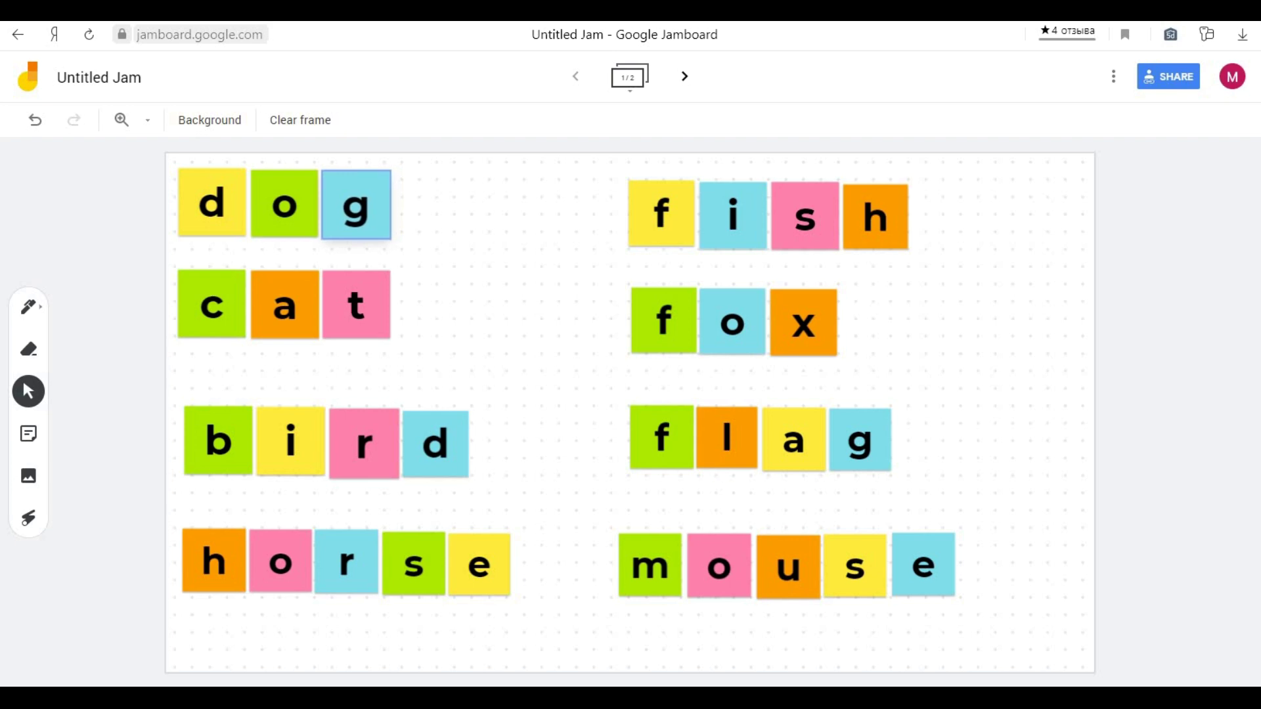
pyautogui.press('Escape')
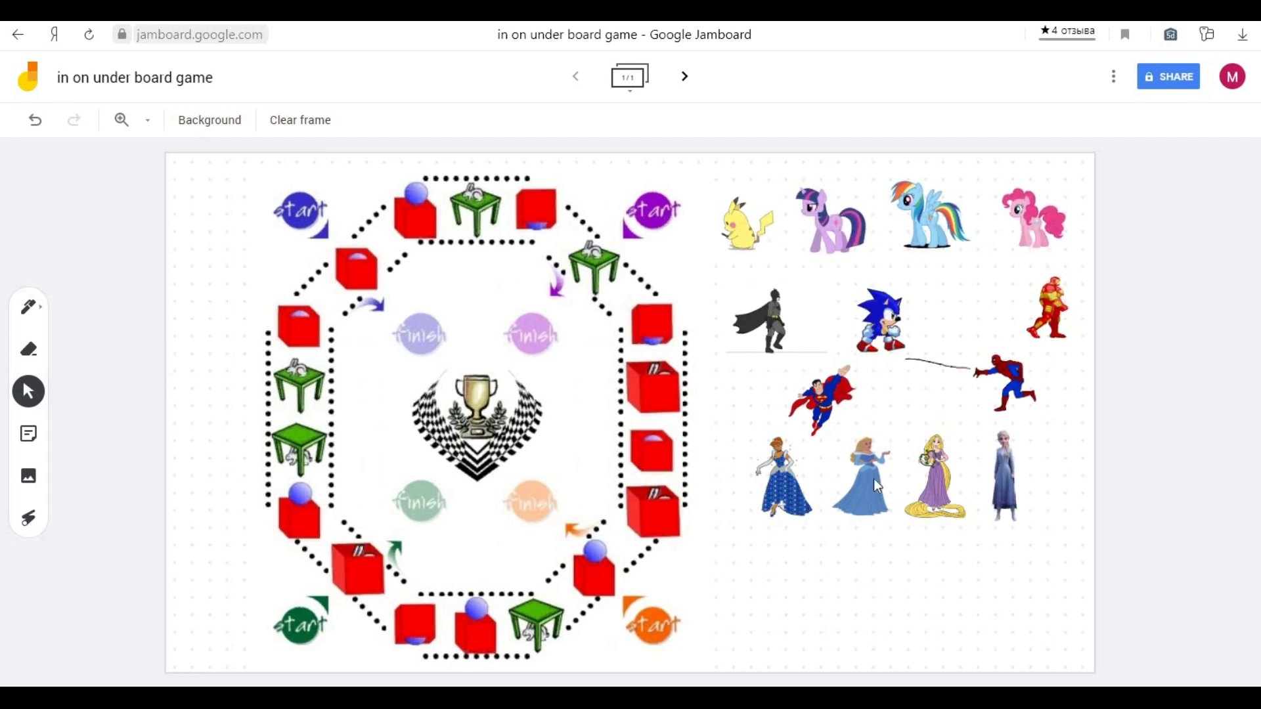
# Place Pikachu on the purple start field and Sonic on the green start field of the board game.
pyautogui.moveTo(743, 231); pyautogui.dragTo(655, 212)
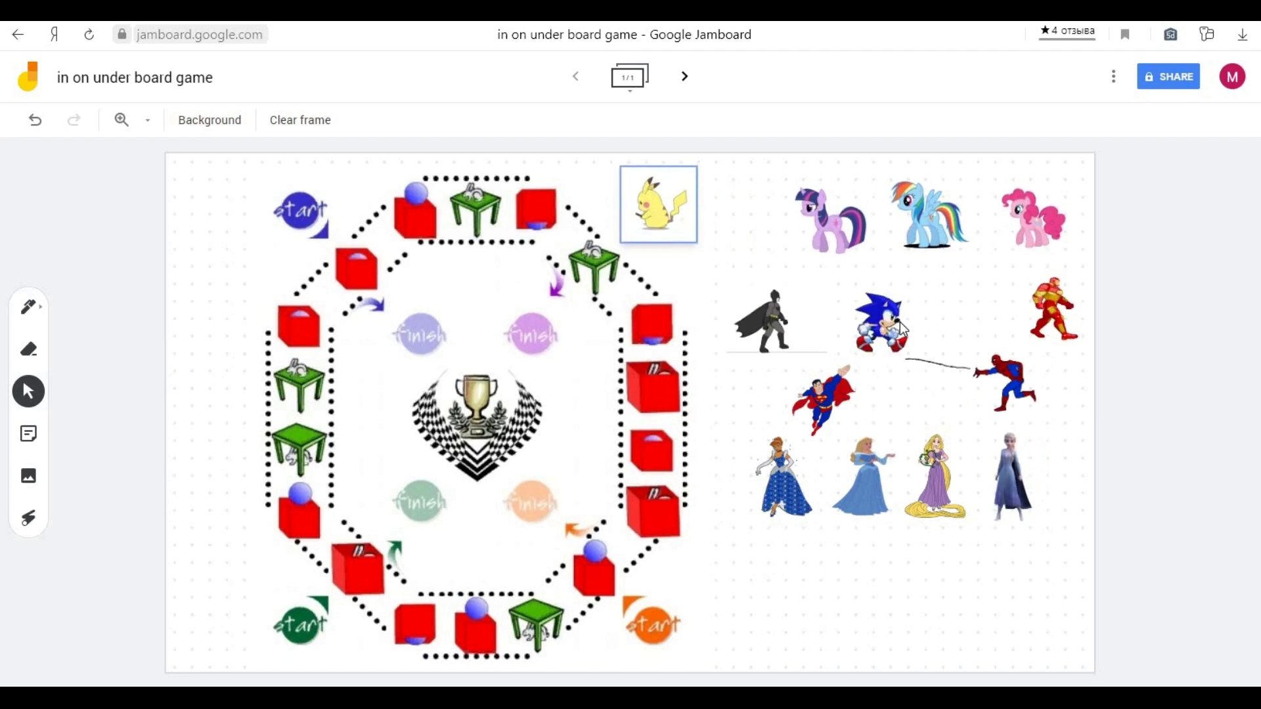
pyautogui.moveTo(880, 342); pyautogui.dragTo(270, 662)
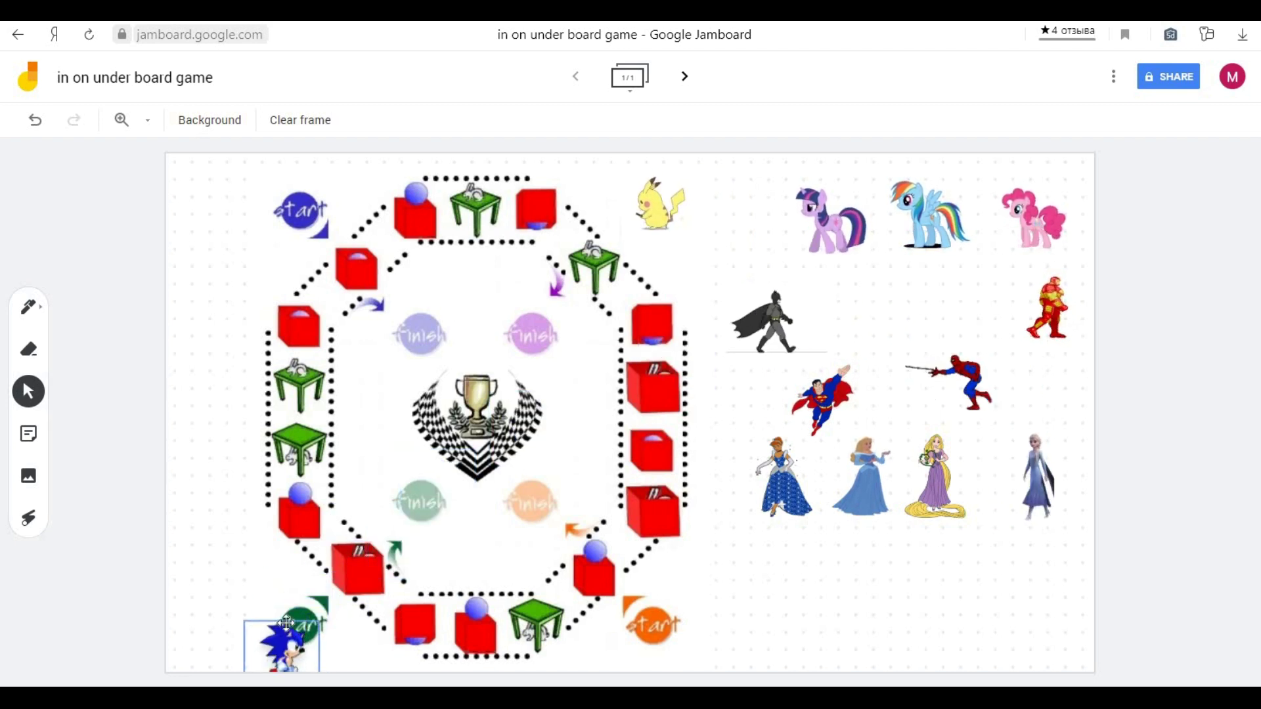
pyautogui.click(822, 534)
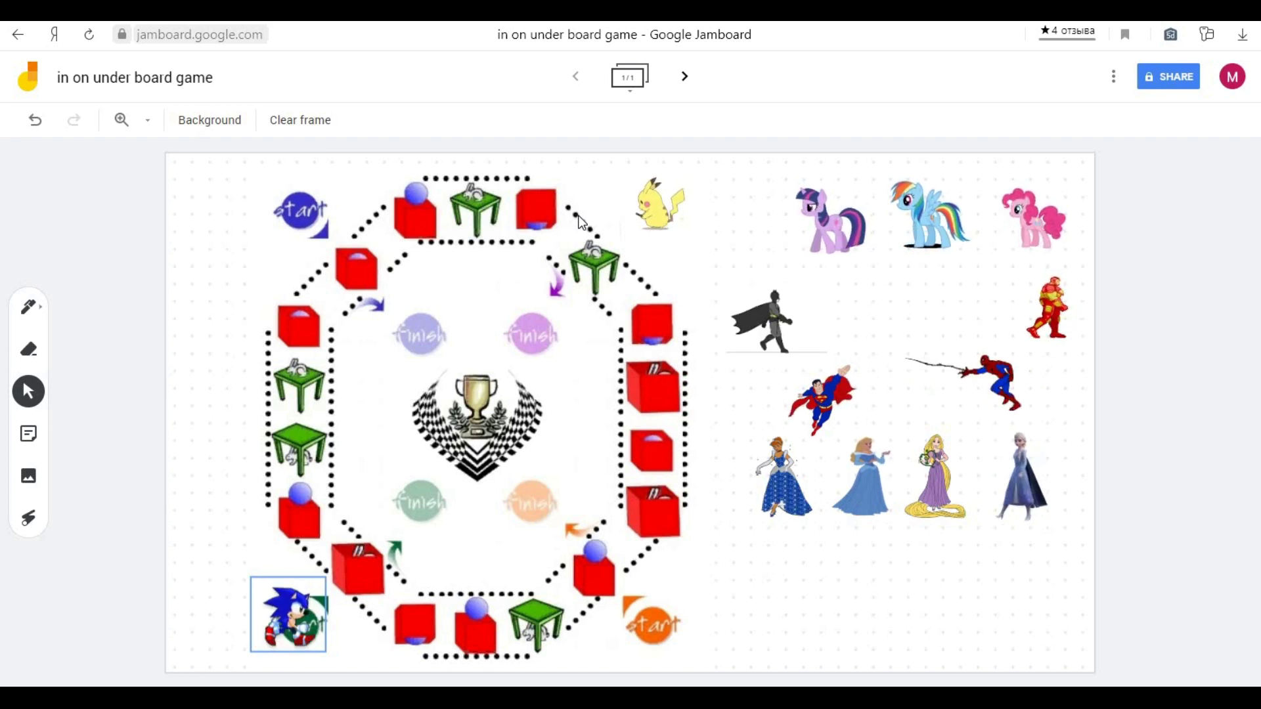
pyautogui.click(650, 200)
pyautogui.moveTo(591, 193); pyautogui.dragTo(413, 256)
pyautogui.click(729, 145)
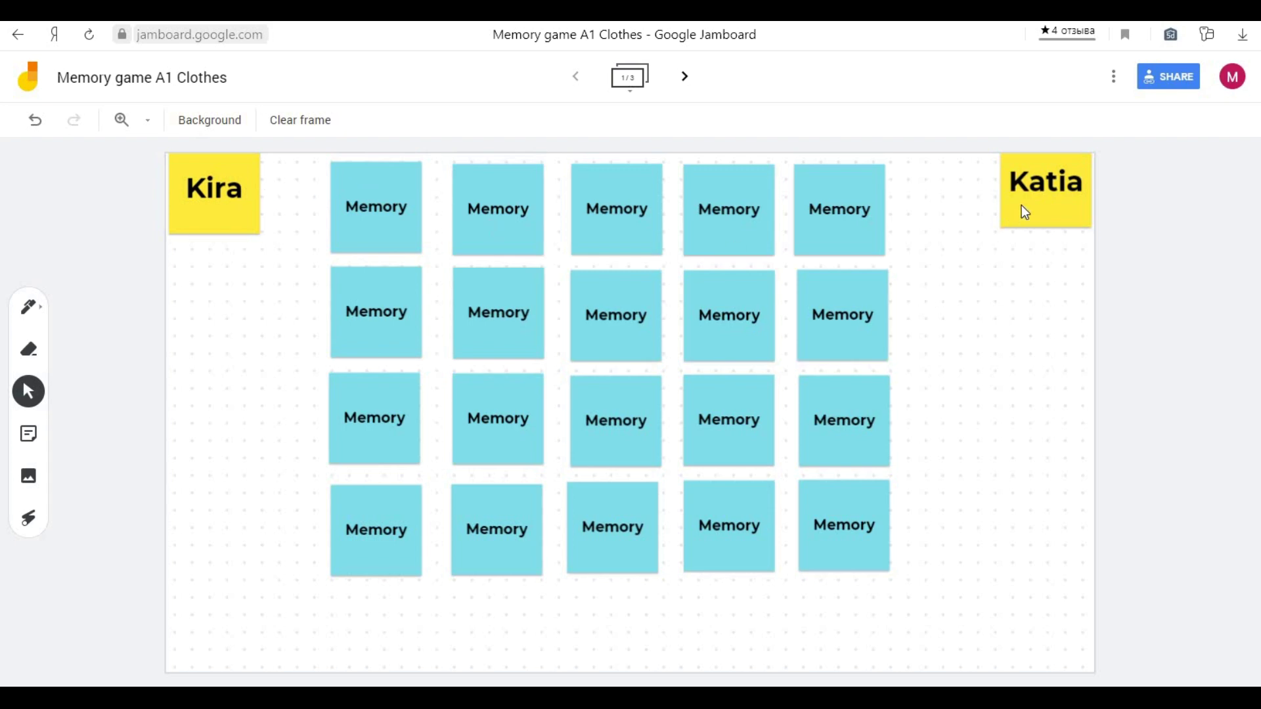
# Uncover the first Memory card in the top row, then cover its picture again.
pyautogui.click(1004, 242)
pyautogui.click(1007, 247)
pyautogui.moveTo(404, 211); pyautogui.dragTo(341, 245)
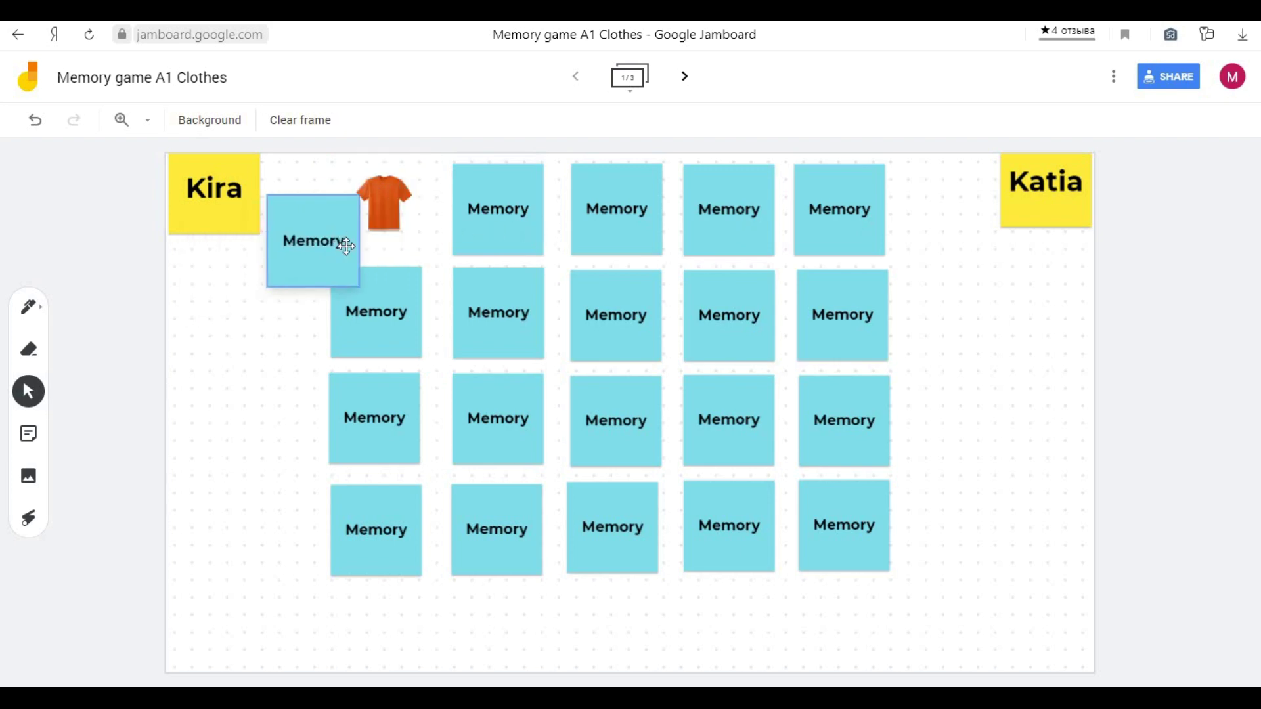
pyautogui.moveTo(526, 302)
pyautogui.mouseDown()
pyautogui.moveTo(703, 313)
pyautogui.moveTo(521, 286)
pyautogui.moveTo(525, 299)
pyautogui.mouseUp()
pyautogui.moveTo(329, 254); pyautogui.dragTo(388, 222)
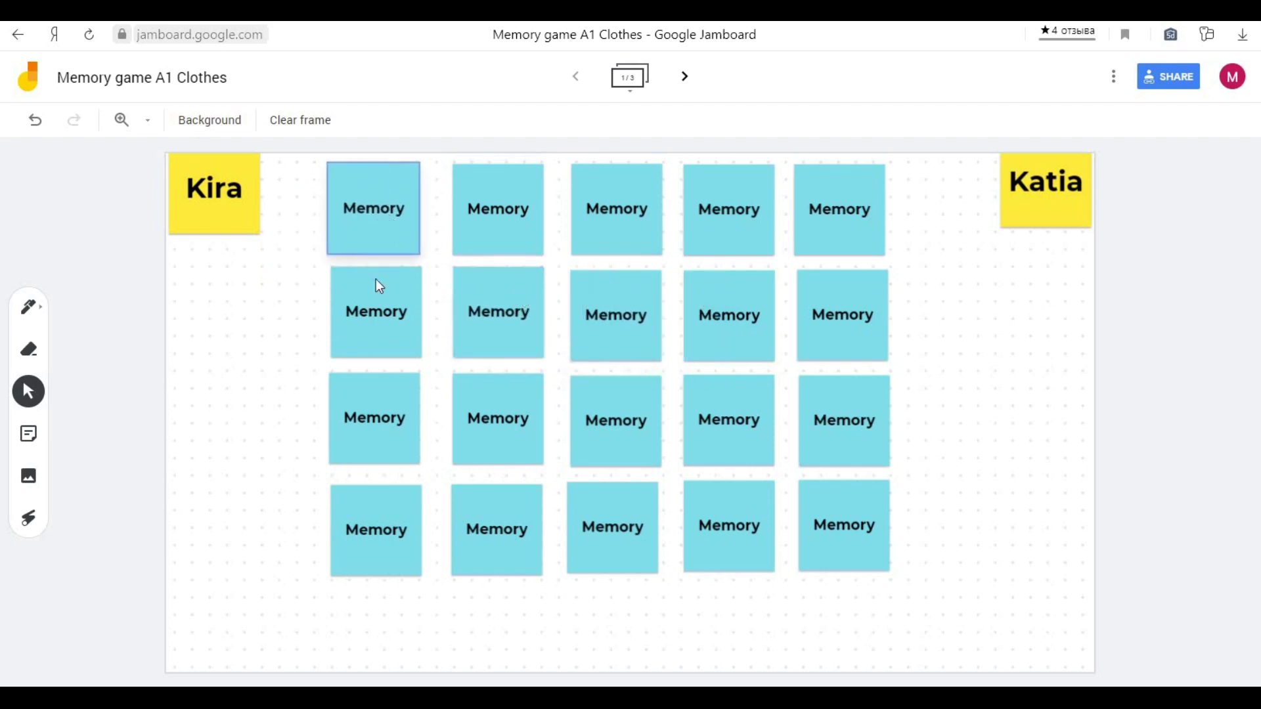
# Uncover the first card in the second row, shift the third card, then cover the first one again.
pyautogui.moveTo(376, 324); pyautogui.dragTo(272, 326)
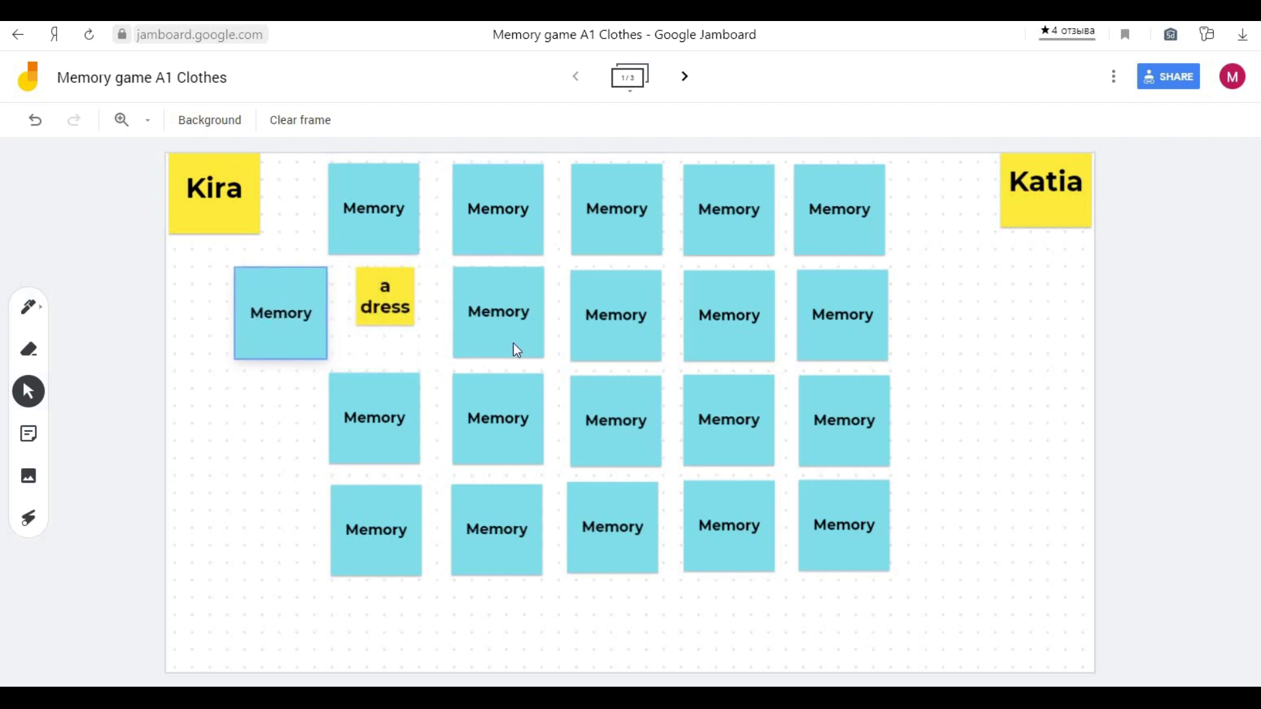
pyautogui.moveTo(609, 329)
pyautogui.mouseDown()
pyautogui.moveTo(726, 328)
pyautogui.moveTo(614, 327)
pyautogui.mouseUp()
pyautogui.moveTo(298, 305); pyautogui.dragTo(391, 301)
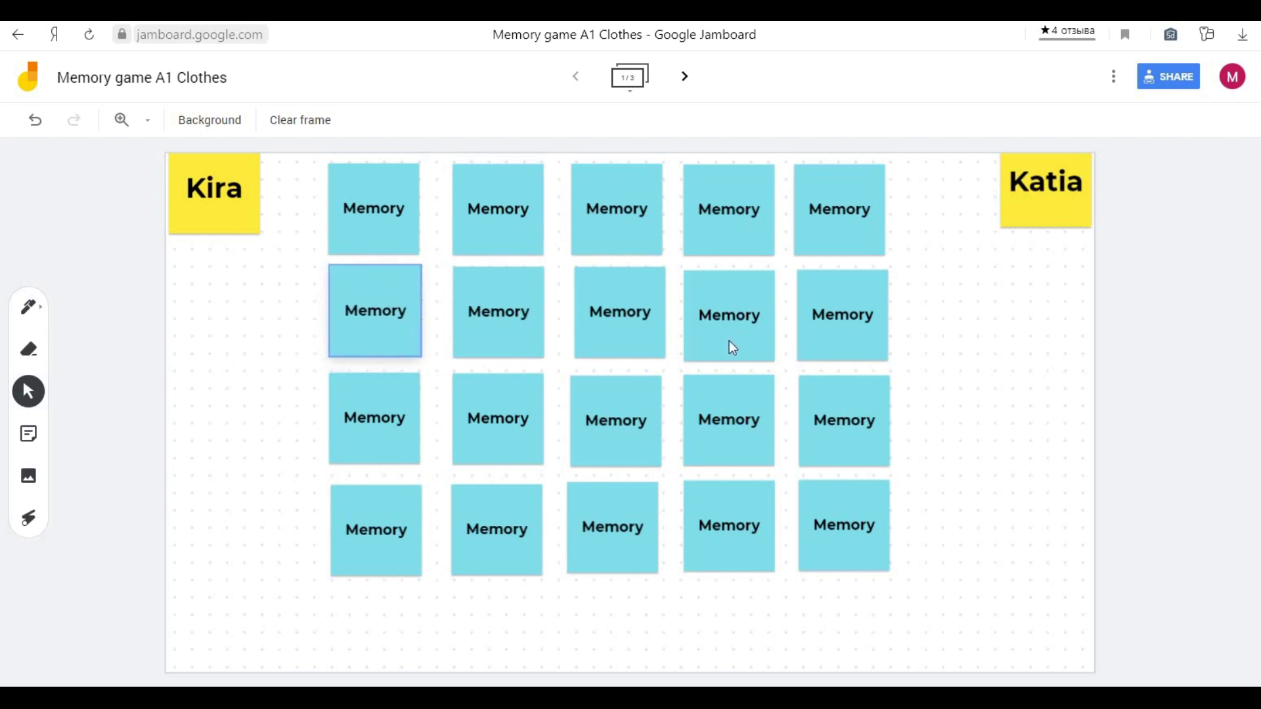
# Uncover the dress picture and the "a dress" label in the second row and move both to the first player's name note.
pyautogui.moveTo(775, 331); pyautogui.dragTo(959, 339)
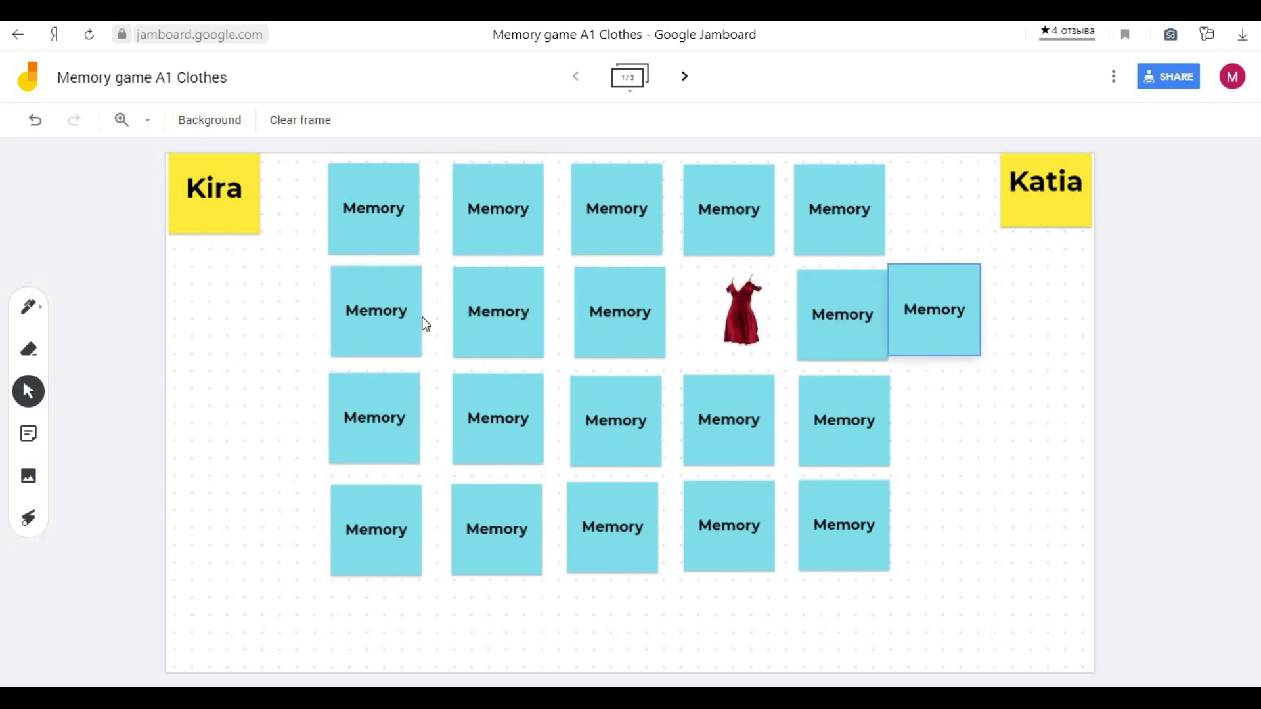
pyautogui.moveTo(393, 317); pyautogui.dragTo(316, 313)
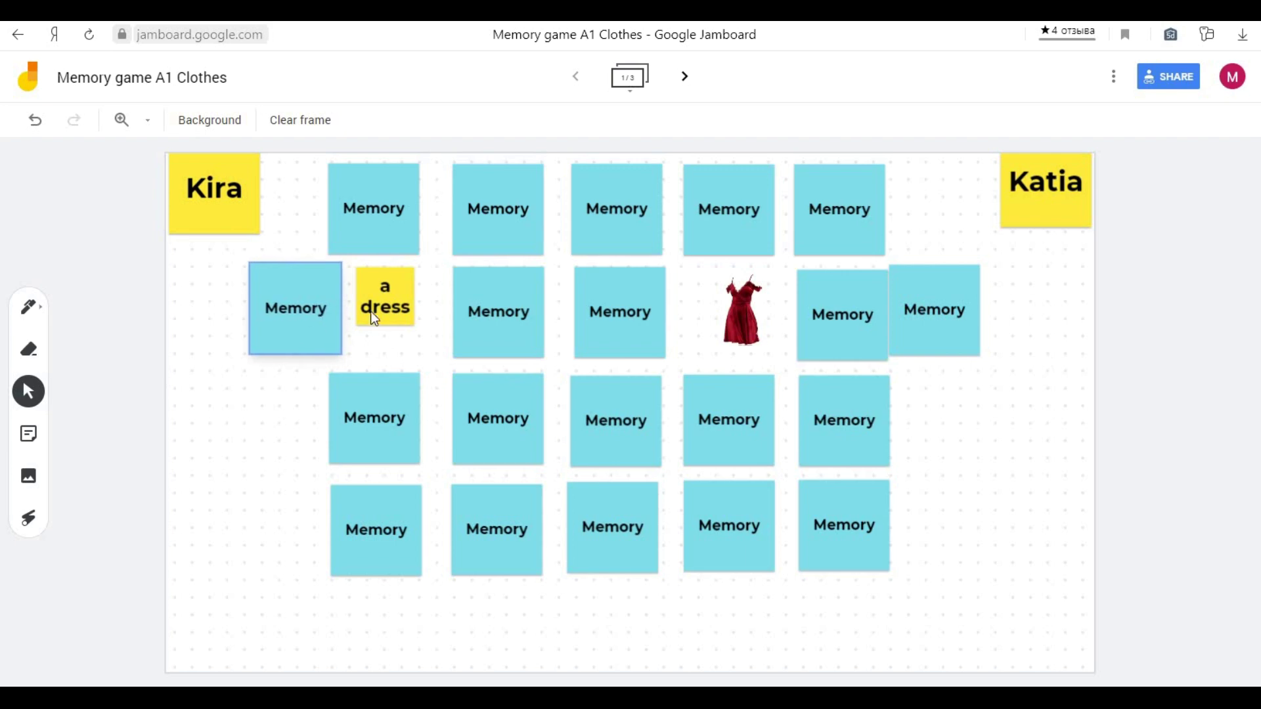
pyautogui.moveTo(396, 301); pyautogui.dragTo(369, 304)
pyautogui.moveTo(224, 270); pyautogui.dragTo(265, 250)
pyautogui.moveTo(712, 327); pyautogui.dragTo(194, 283)
# Delete the two Memory cover notes that hid the matched dress pair.
pyautogui.moveTo(303, 324); pyautogui.dragTo(362, 329)
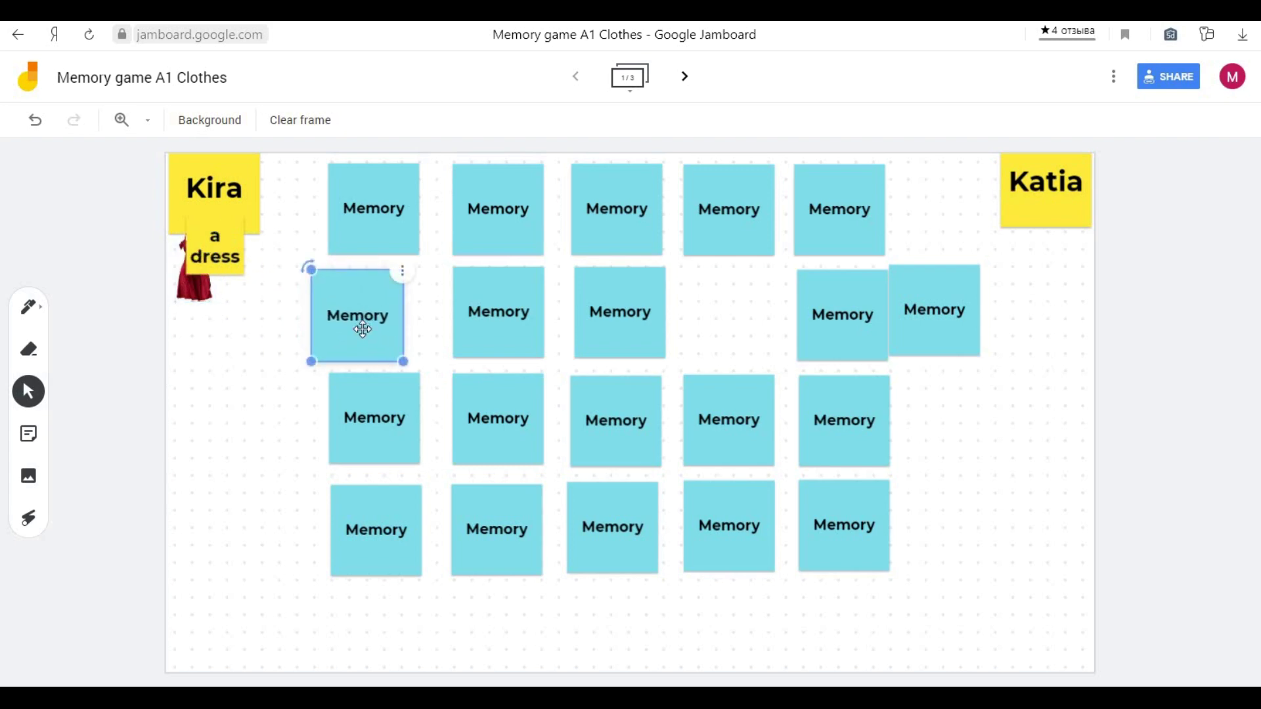
pyautogui.press('Delete')
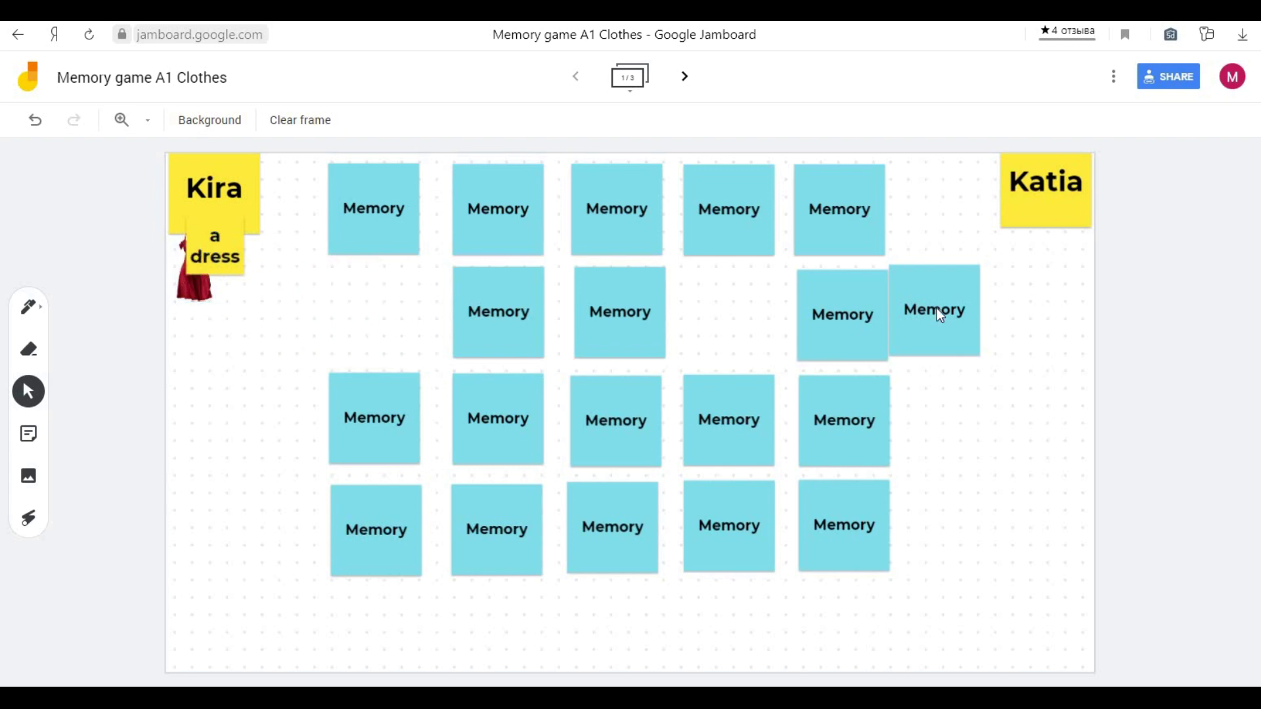
pyautogui.moveTo(939, 314); pyautogui.dragTo(929, 336)
pyautogui.press('Delete')
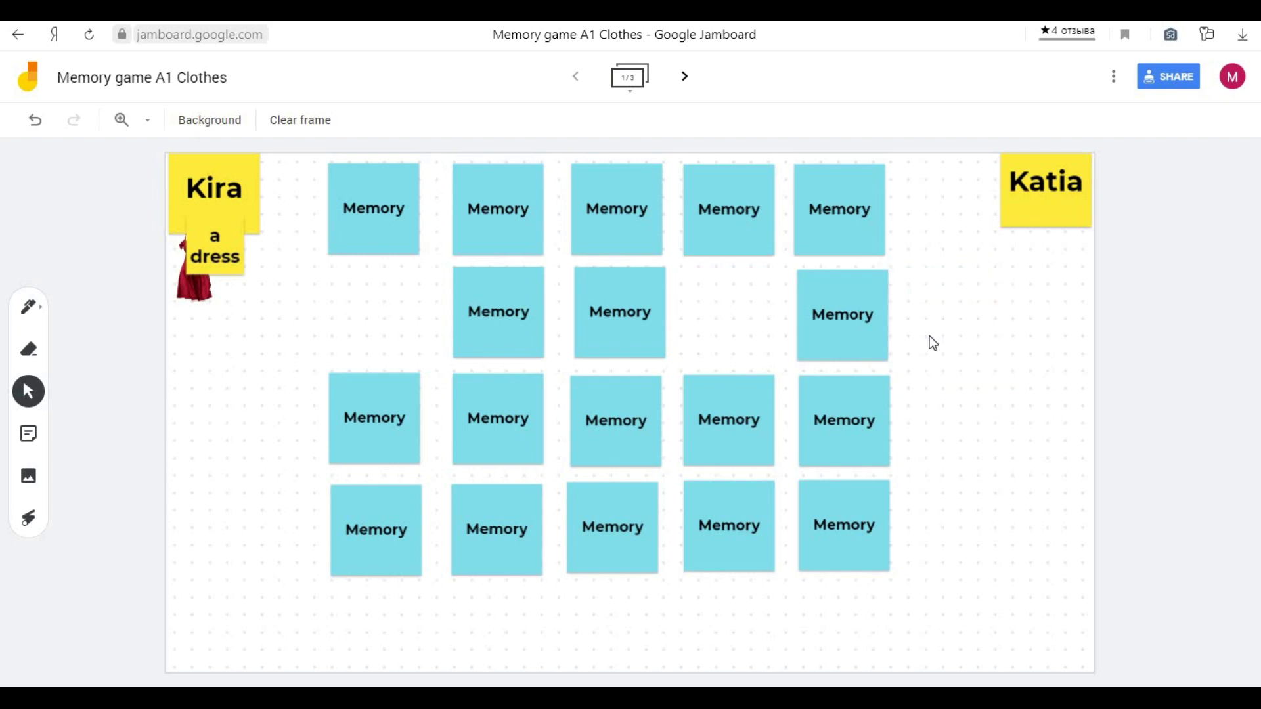
# Arrange the dress picture and the "a dress" label side by side below the first player's name note.
pyautogui.moveTo(238, 265); pyautogui.dragTo(274, 296)
pyautogui.click(193, 291)
pyautogui.click(952, 448)
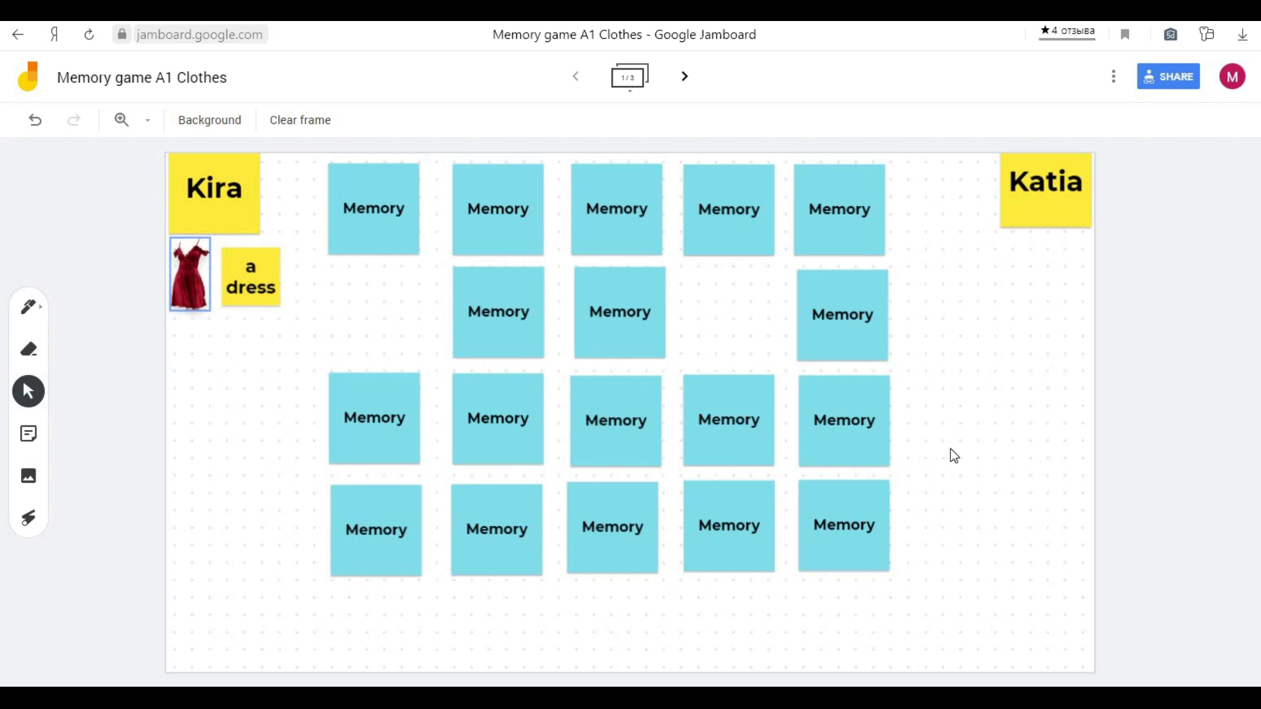
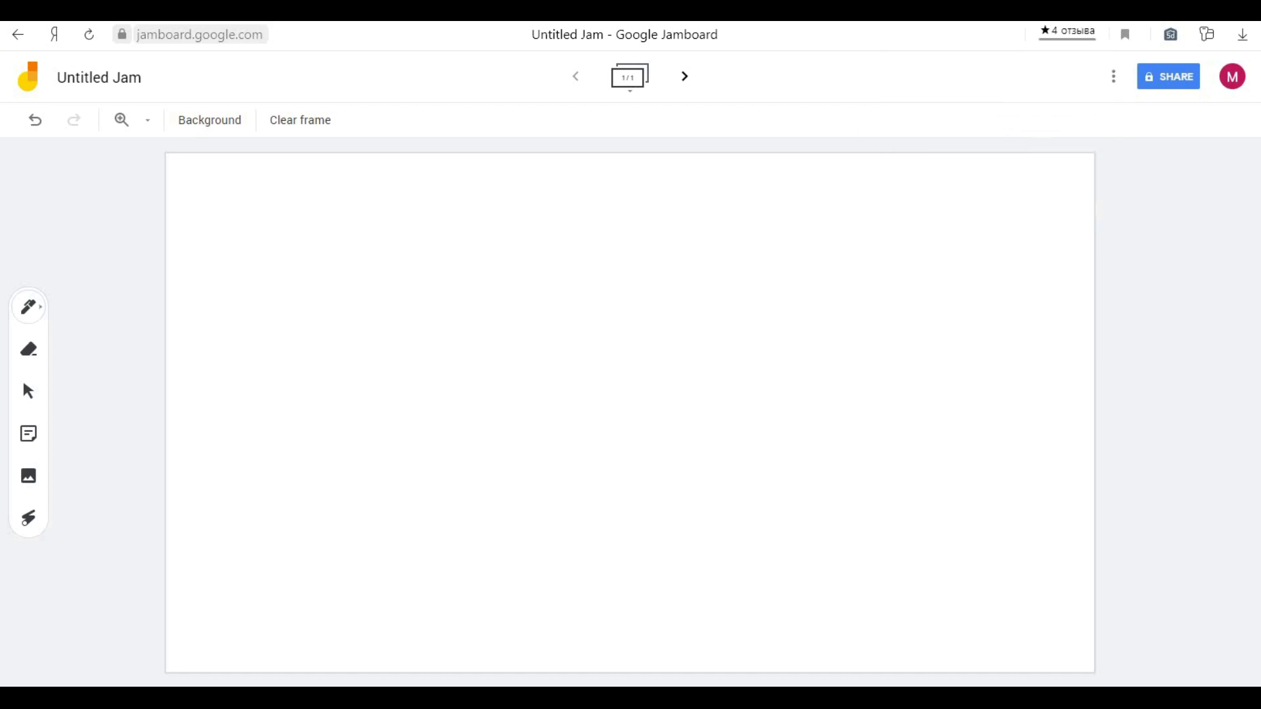
# Switch to the Google home page and open Jamboard from the list of Google apps.
pyautogui.hotkey('ctrl', 'Tab')
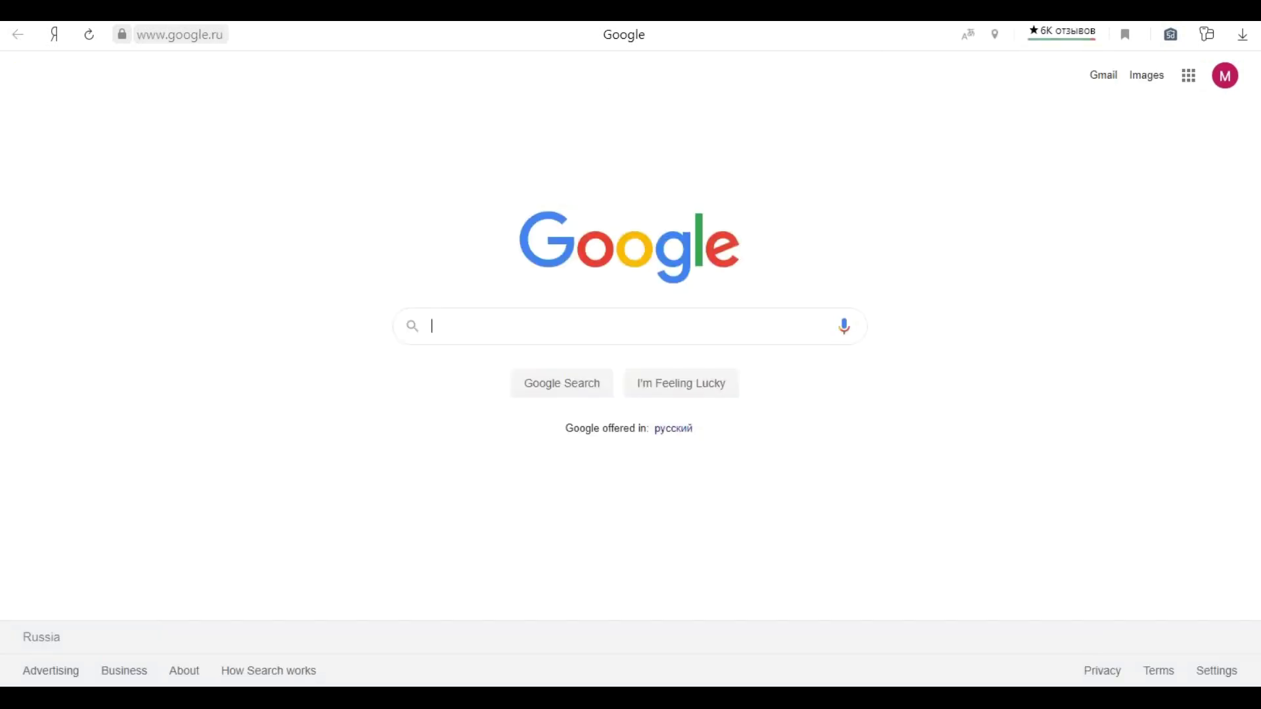
pyautogui.click(1188, 77)
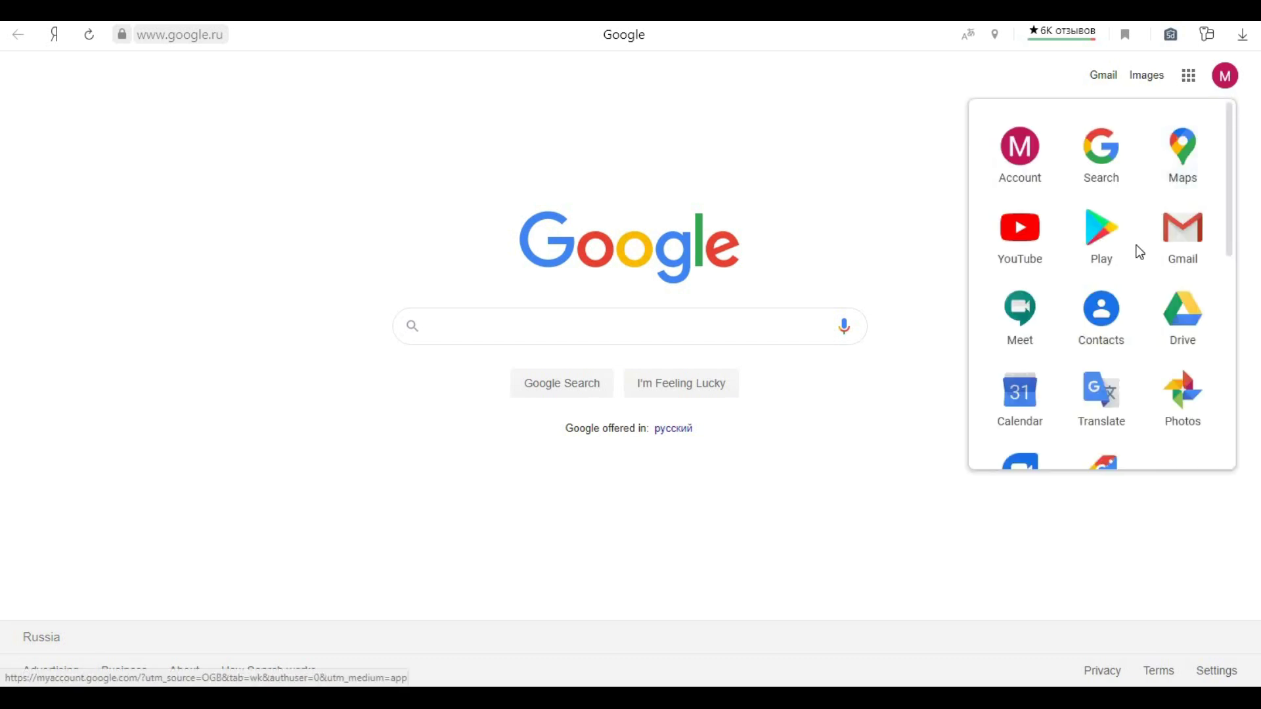
pyautogui.scroll(-5, 1138, 249)
pyautogui.scroll(-4, 1140, 249)
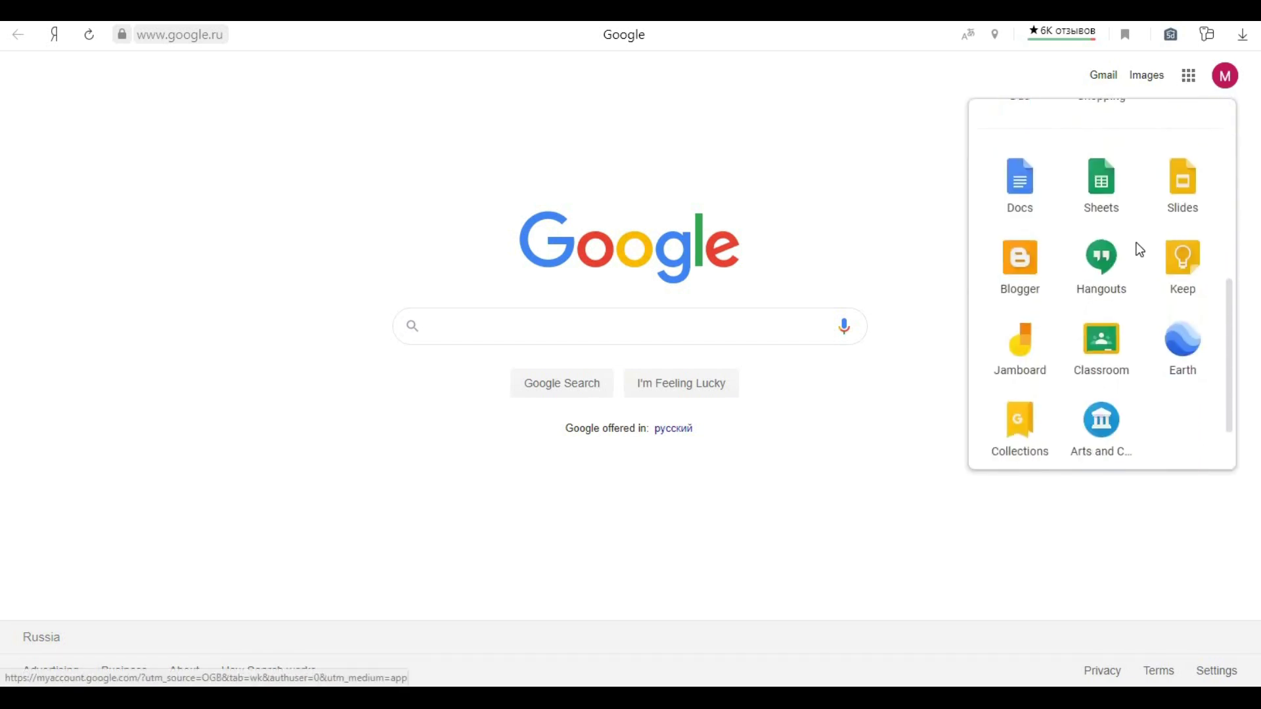
pyautogui.click(1020, 269)
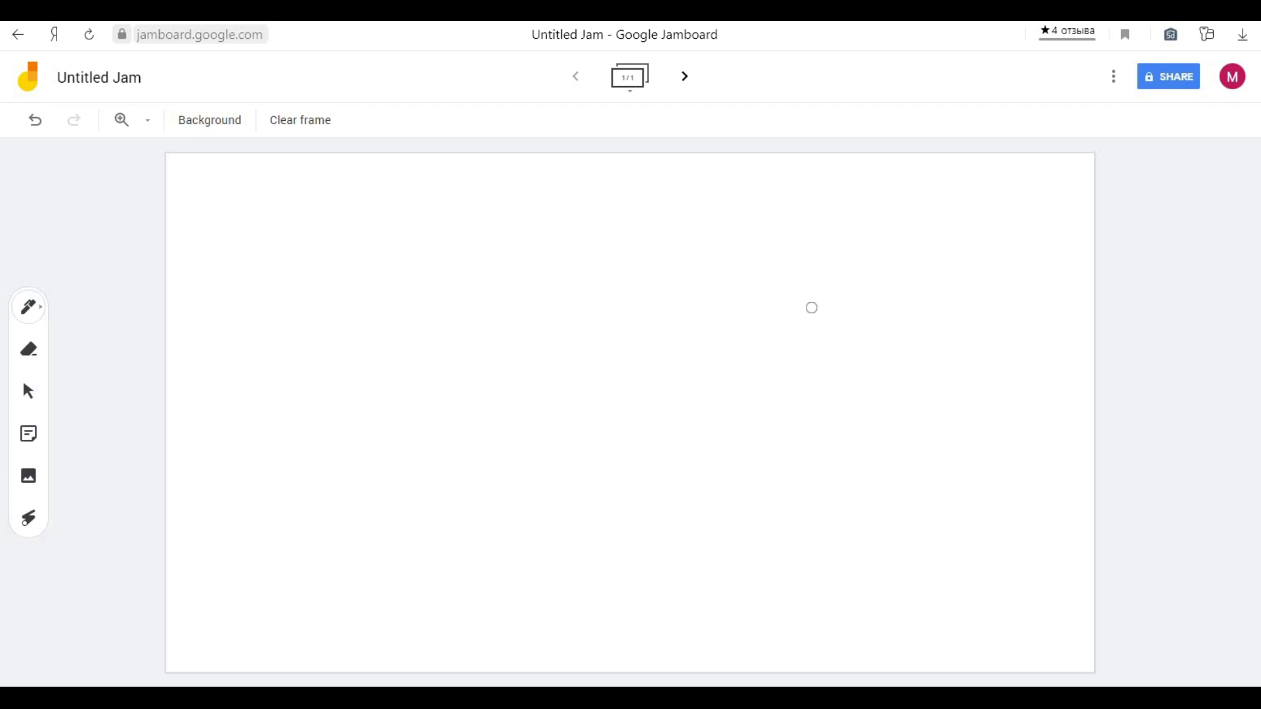
# Duplicate the blank frame, add a third frame after it and close the frame overview.
pyautogui.click(630, 80)
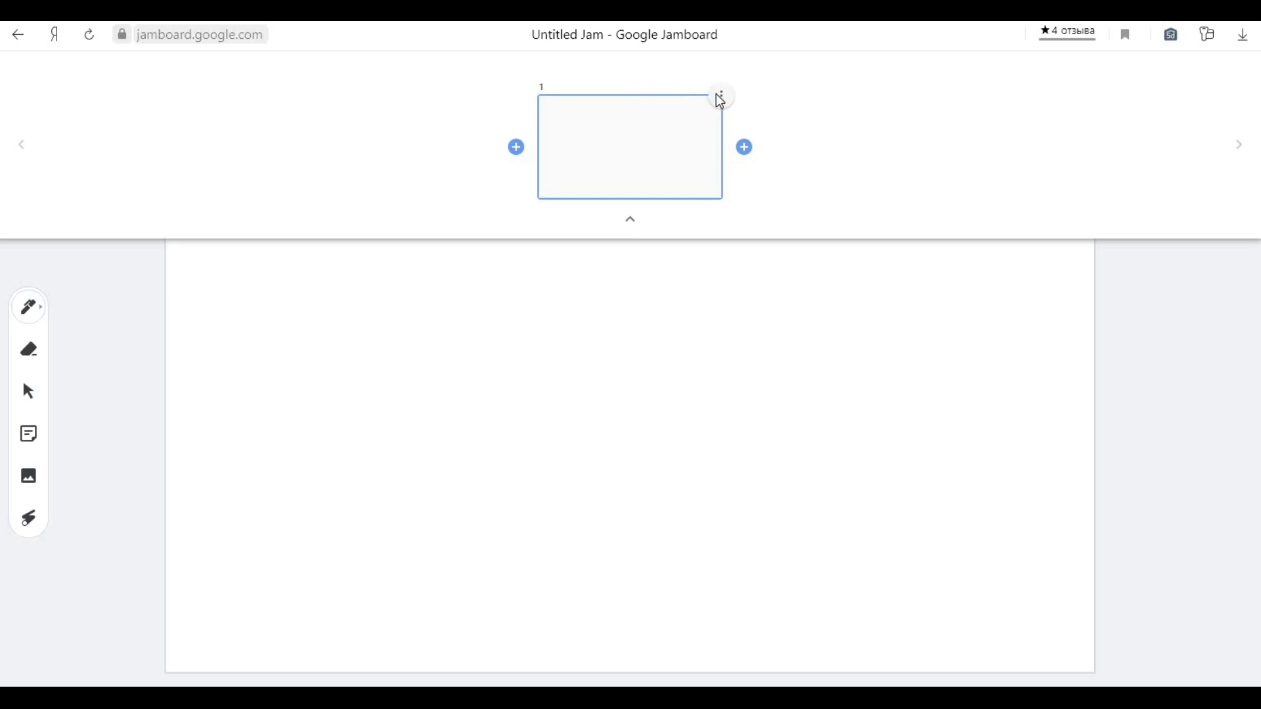
pyautogui.click(720, 97)
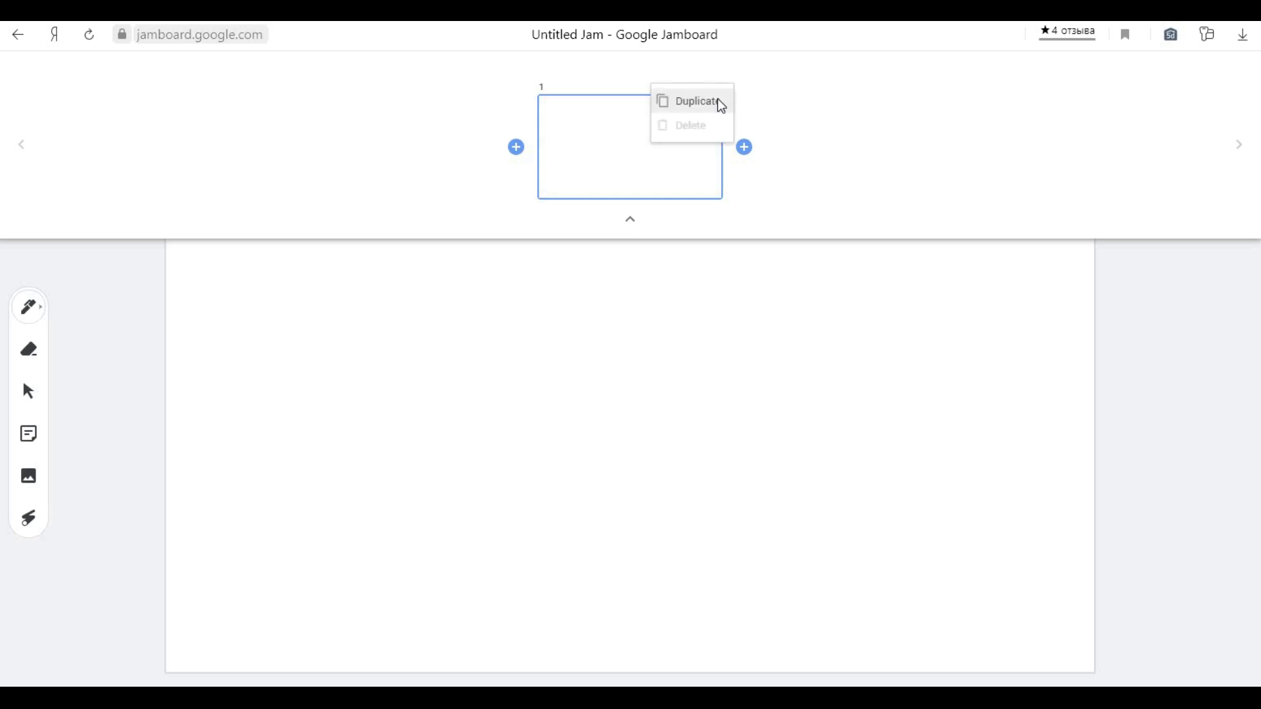
pyautogui.click(722, 104)
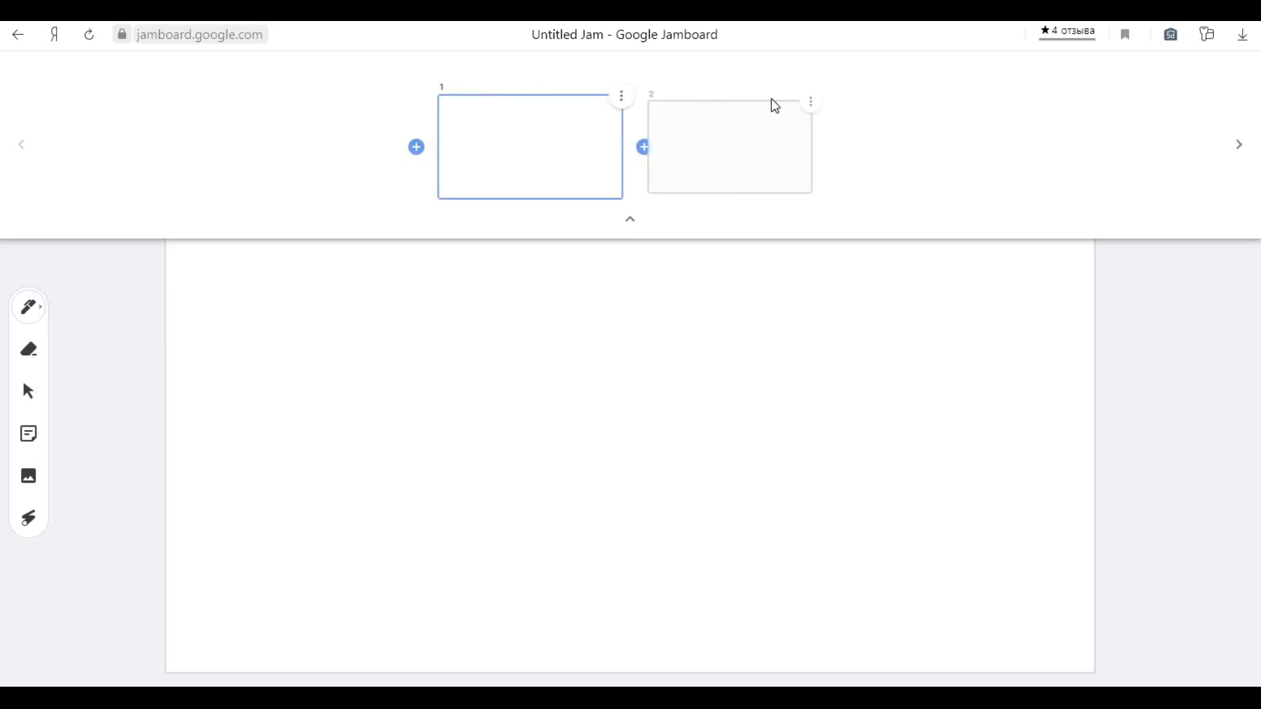
pyautogui.click(859, 148)
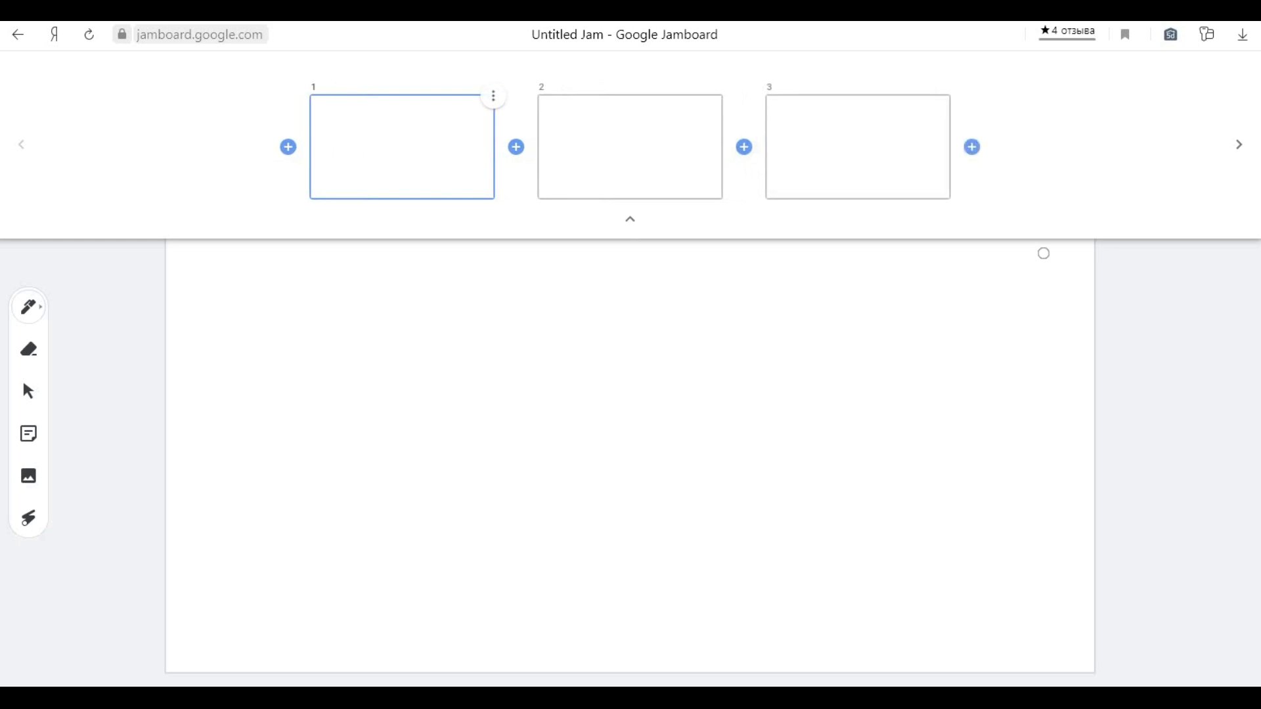
pyautogui.click(1143, 339)
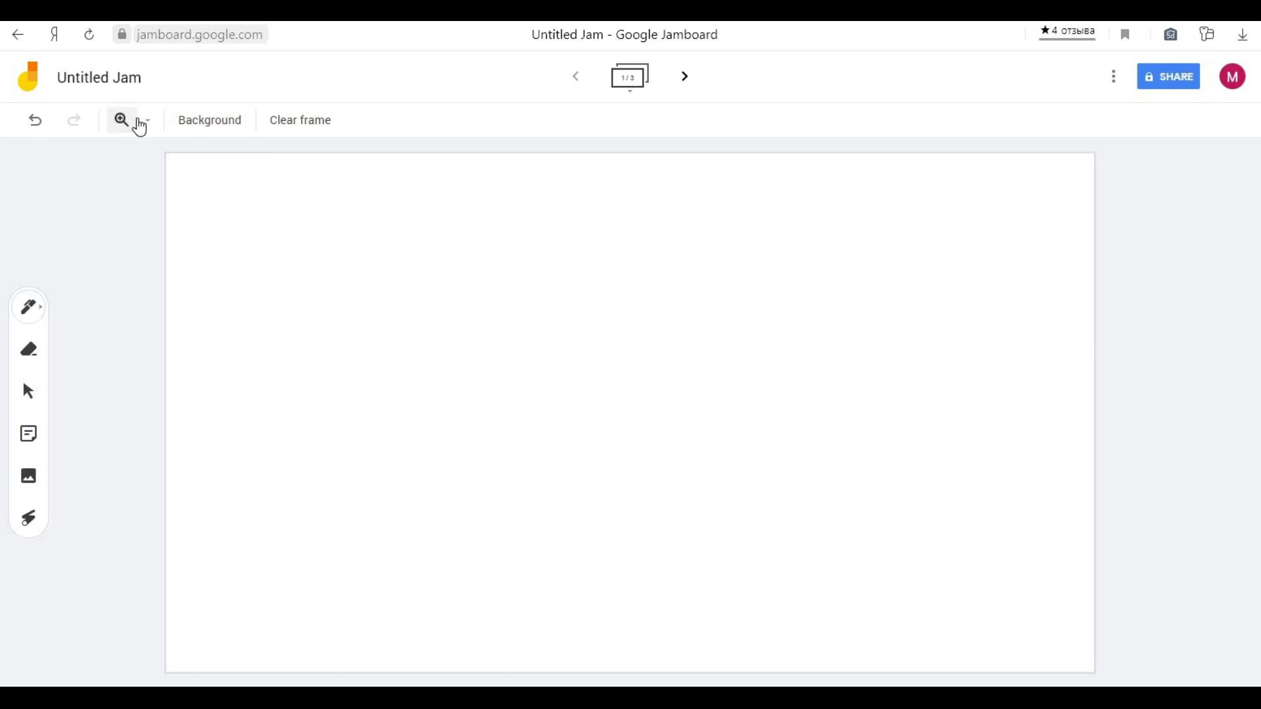
# Set the first frame's background to the dotted pattern.
pyautogui.click(195, 125)
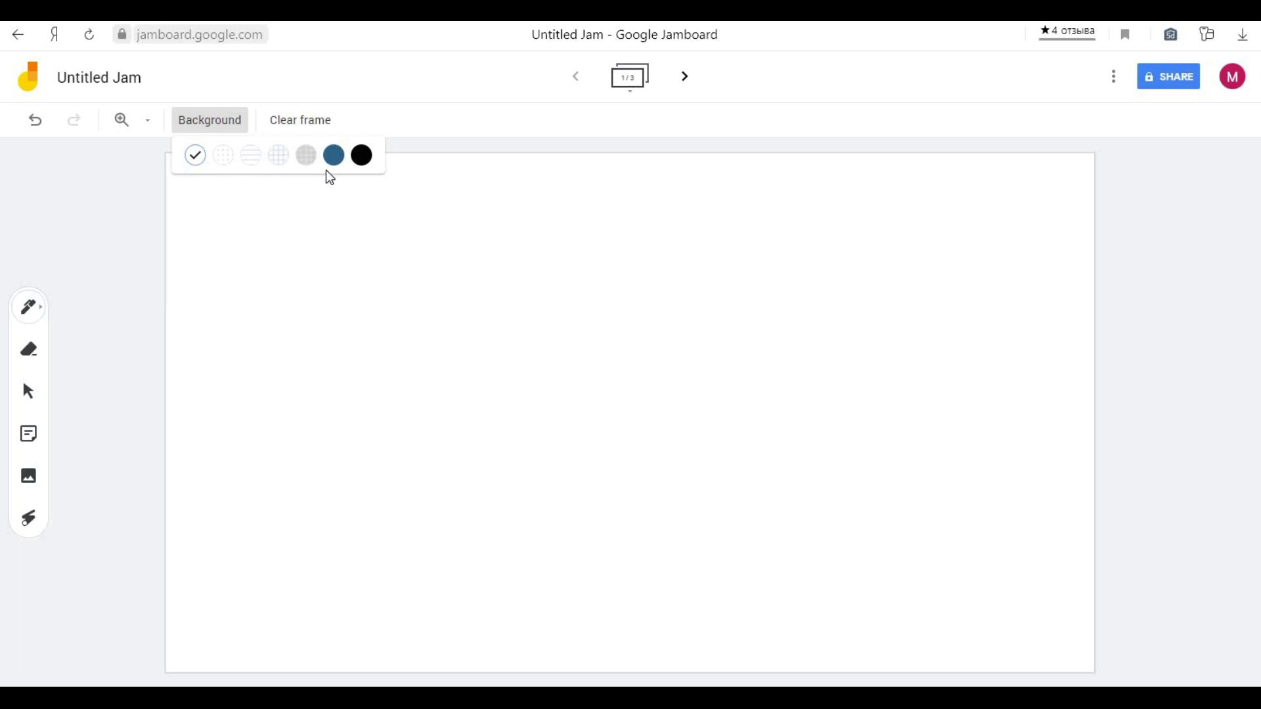
pyautogui.click(224, 156)
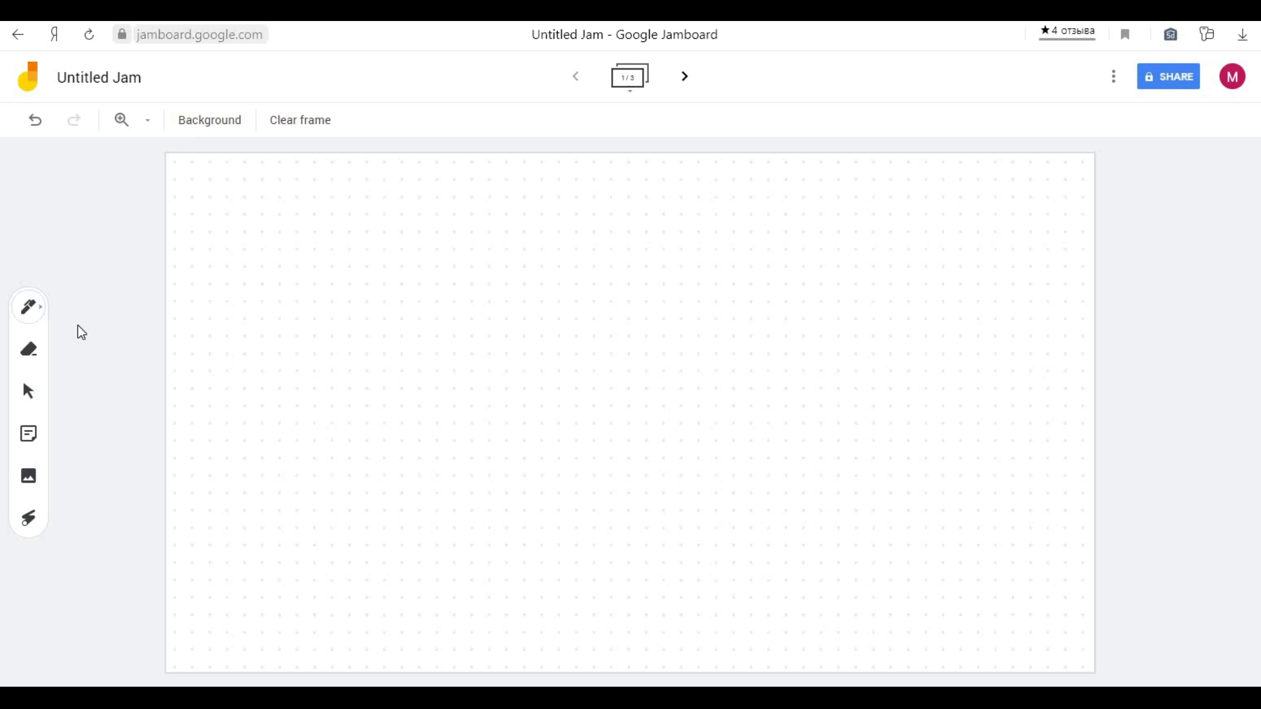
# Draw a leaf freehand in the upper part of the frame with the green pen.
pyautogui.click(41, 315)
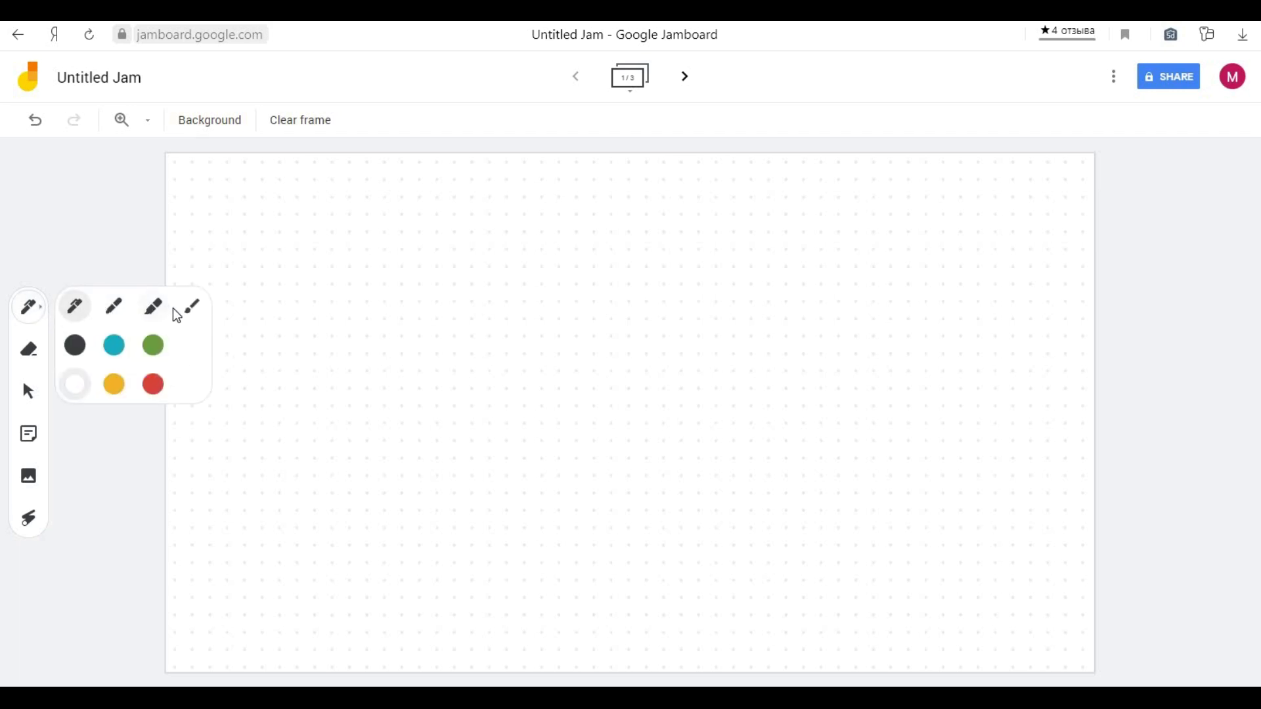
pyautogui.click(155, 345)
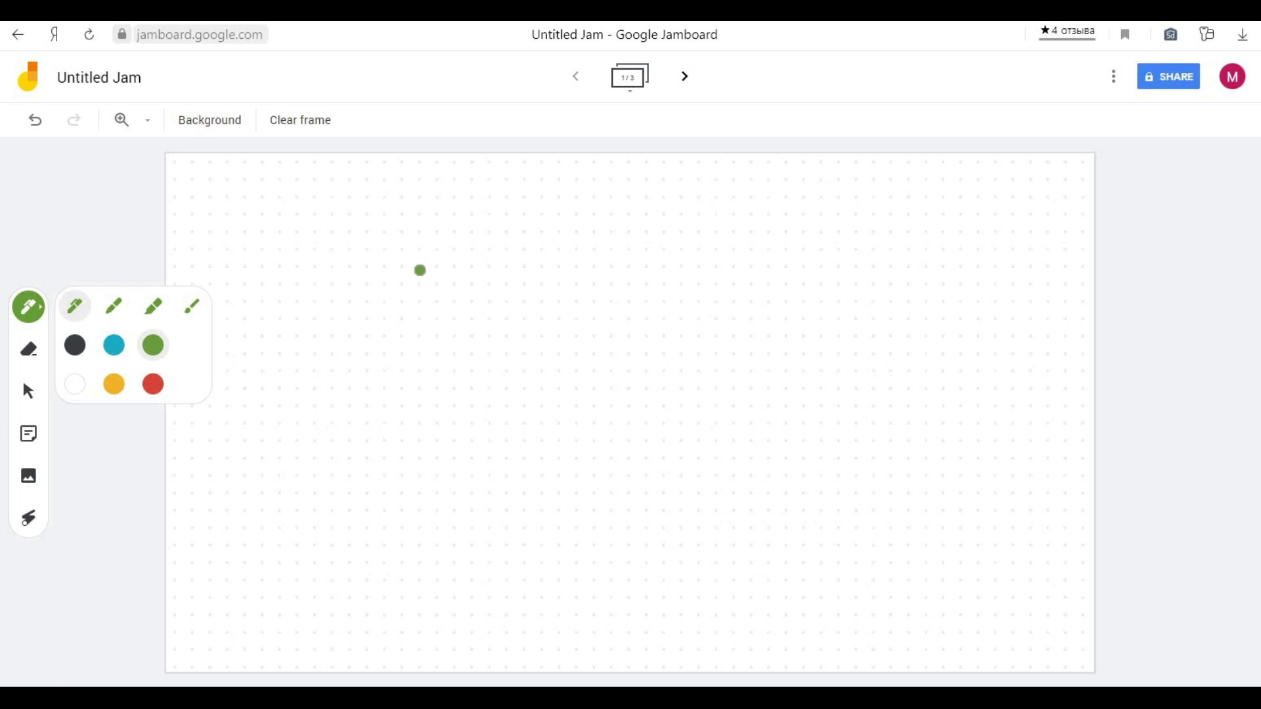
pyautogui.moveTo(385, 280)
pyautogui.mouseDown()
pyautogui.moveTo(493, 203)
pyautogui.moveTo(493, 270)
pyautogui.moveTo(459, 310)
pyautogui.moveTo(400, 304)
pyautogui.moveTo(381, 286)
pyautogui.moveTo(425, 278)
pyautogui.moveTo(493, 235)
pyautogui.mouseUp()
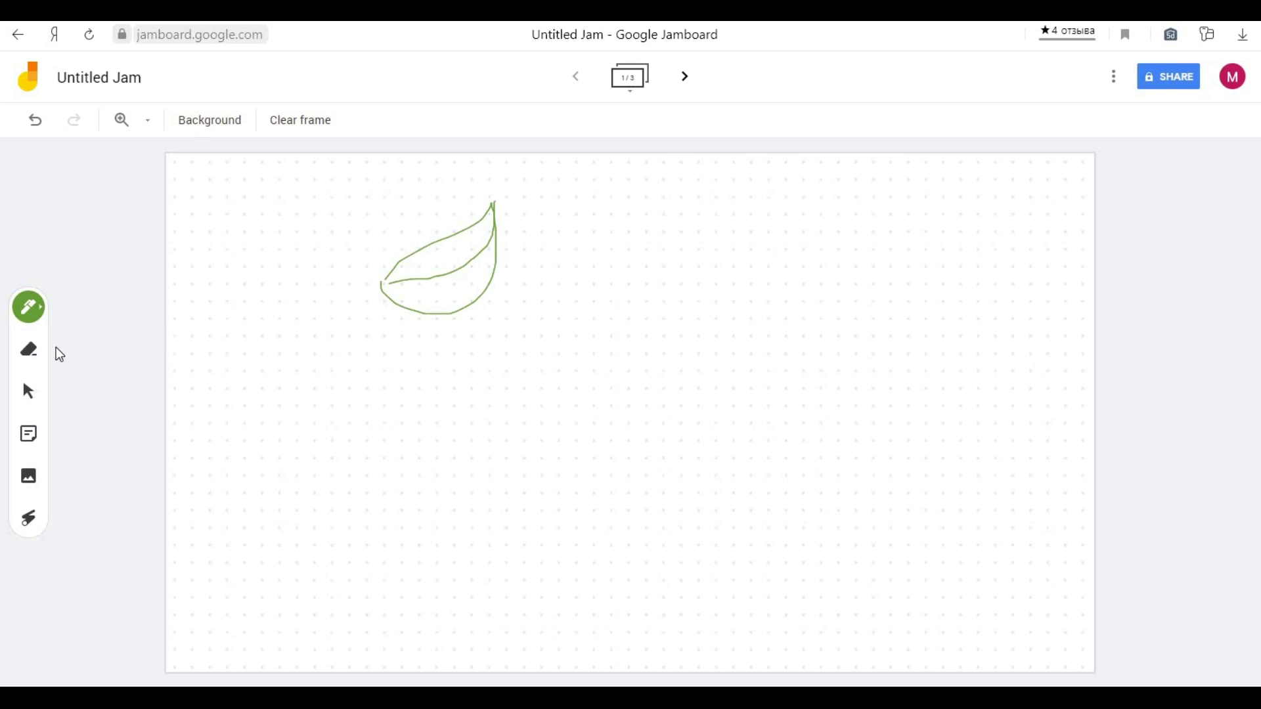
# Erase parts of the green leaf and clear the rest of the frame.
pyautogui.click(29, 352)
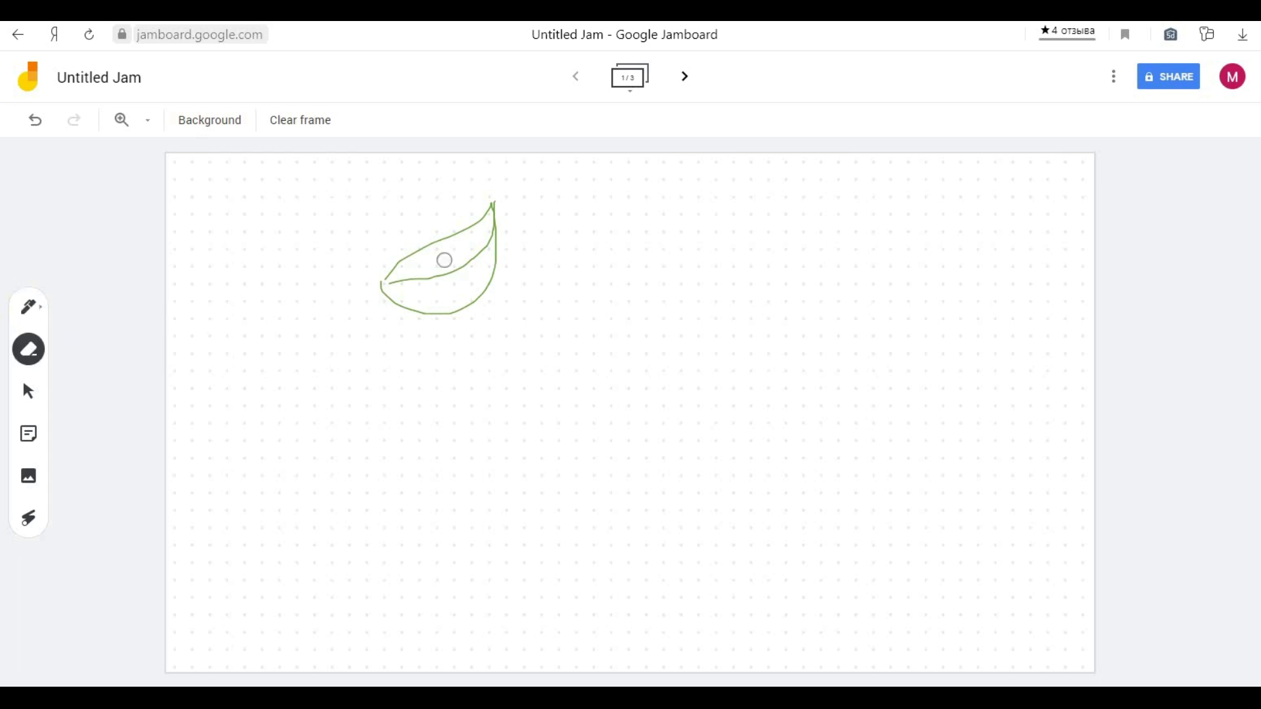
pyautogui.moveTo(491, 207)
pyautogui.mouseDown()
pyautogui.moveTo(349, 307)
pyautogui.moveTo(424, 280)
pyautogui.moveTo(546, 200)
pyautogui.mouseUp()
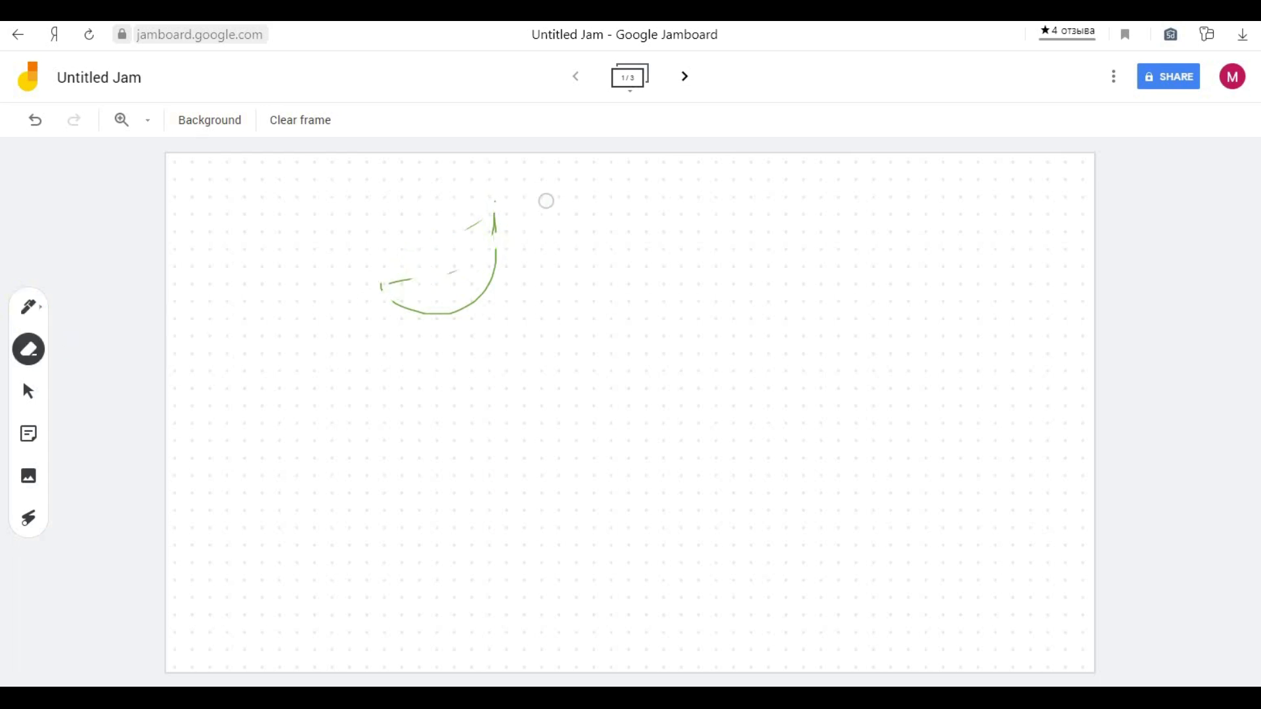
pyautogui.click(293, 124)
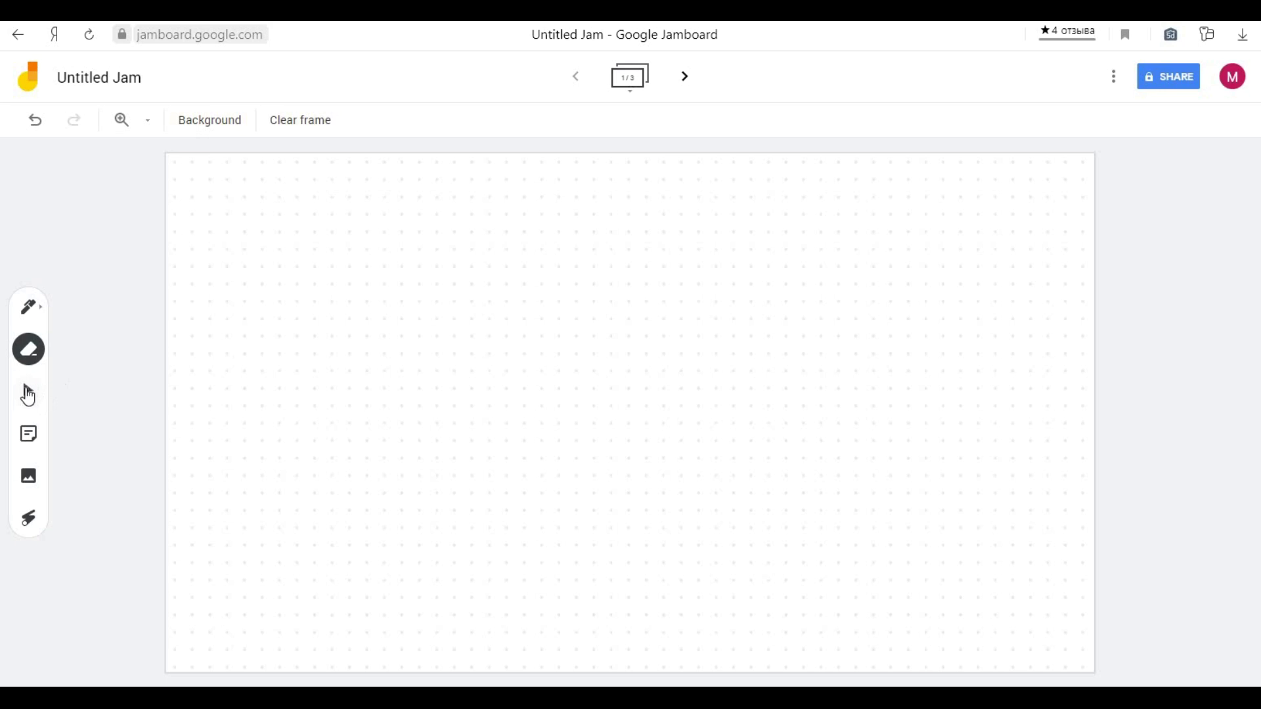
# Create a yellow sticky note with a first name and move it to the frame's upper-left corner.
pyautogui.click(28, 394)
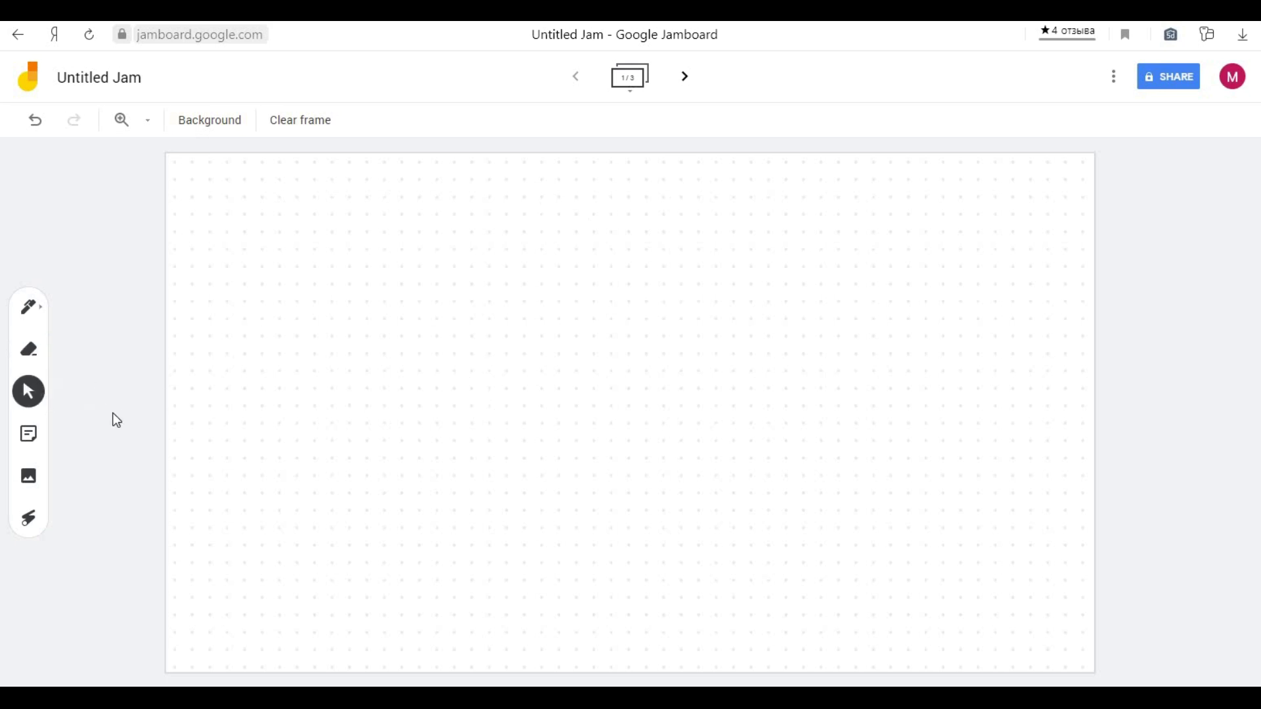
pyautogui.click(38, 438)
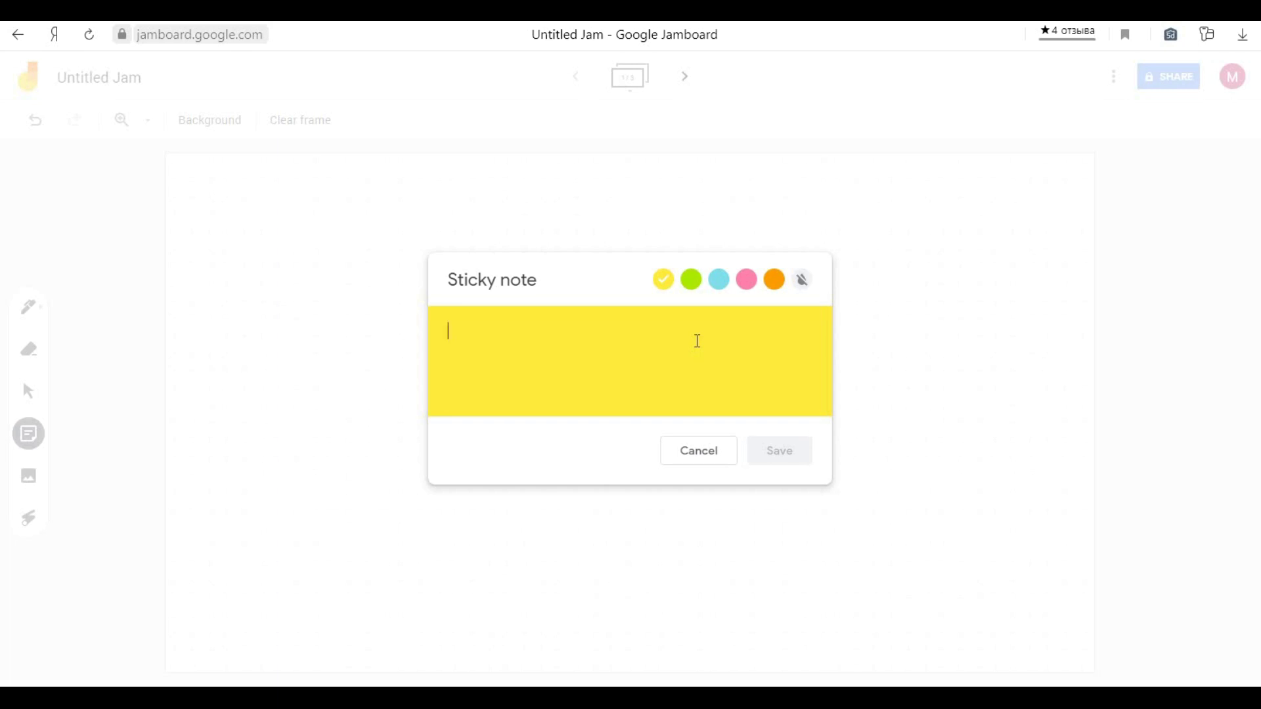
pyautogui.write('Kate')
pyautogui.click(780, 459)
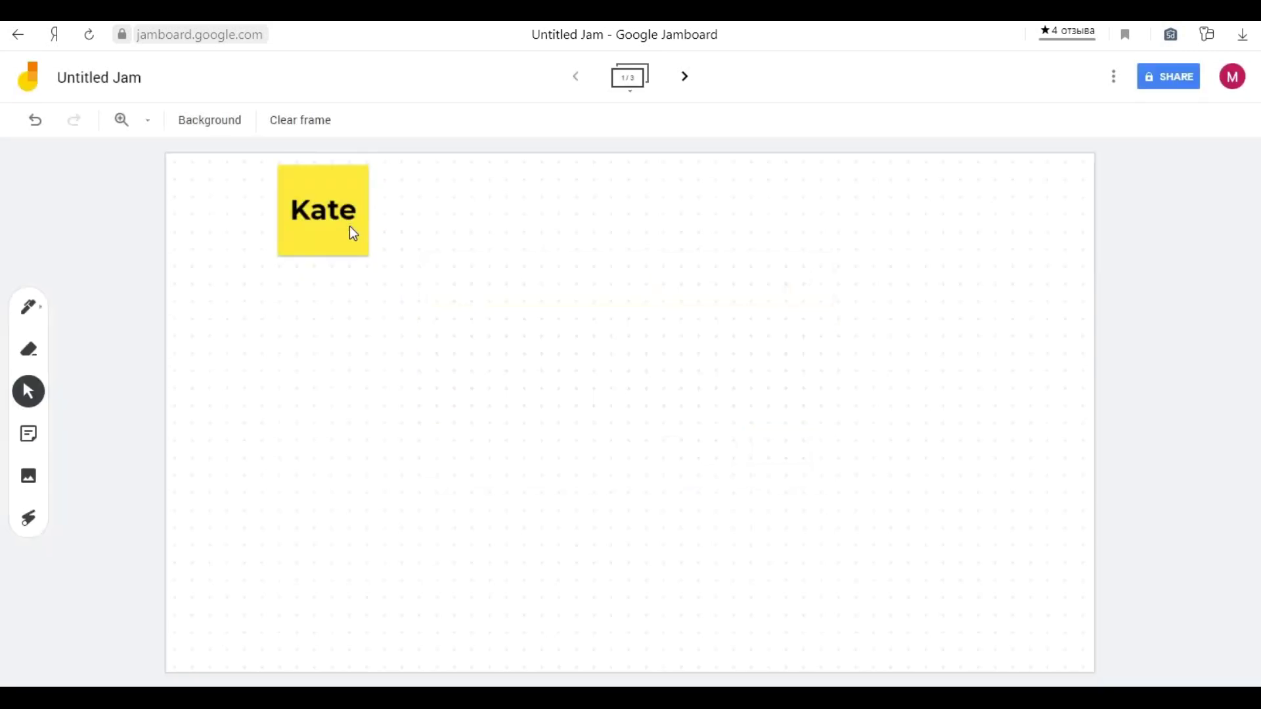
pyautogui.moveTo(352, 234); pyautogui.dragTo(249, 217)
pyautogui.moveTo(243, 213); pyautogui.dragTo(242, 212)
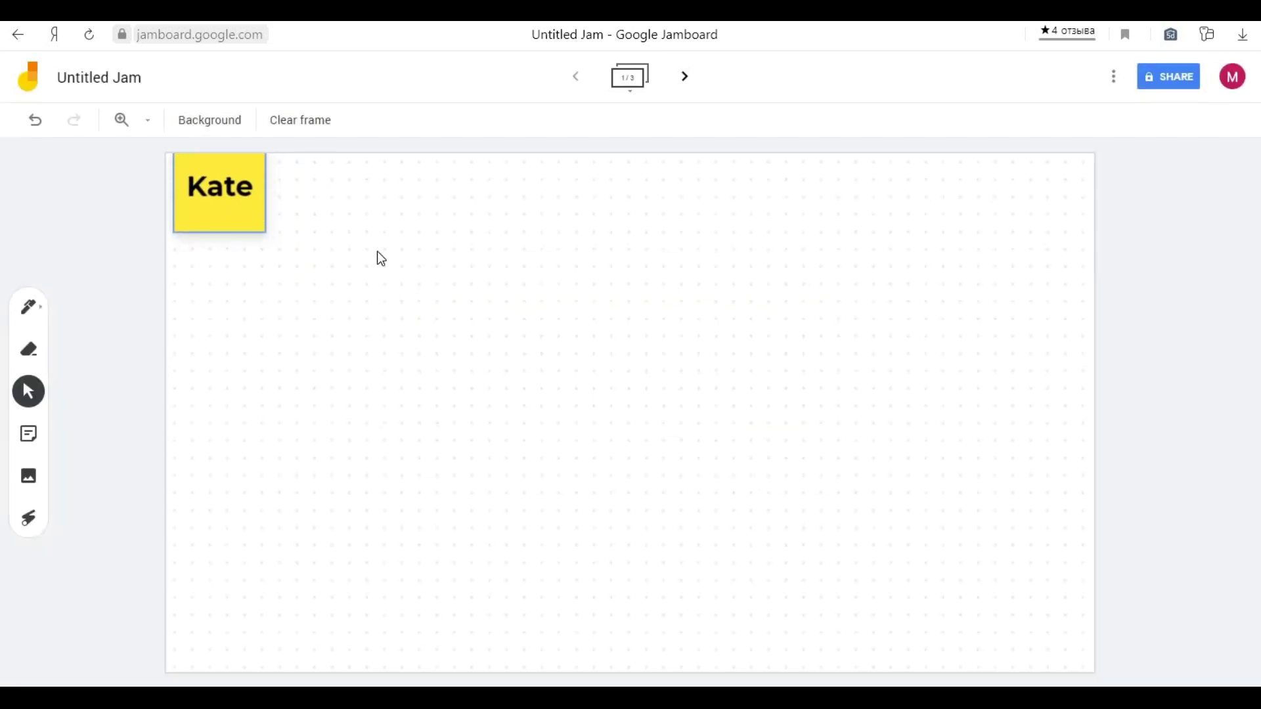
# Look through the available image sources: Upload, Google Image Search, Google Drive and Photos.
pyautogui.click(28, 486)
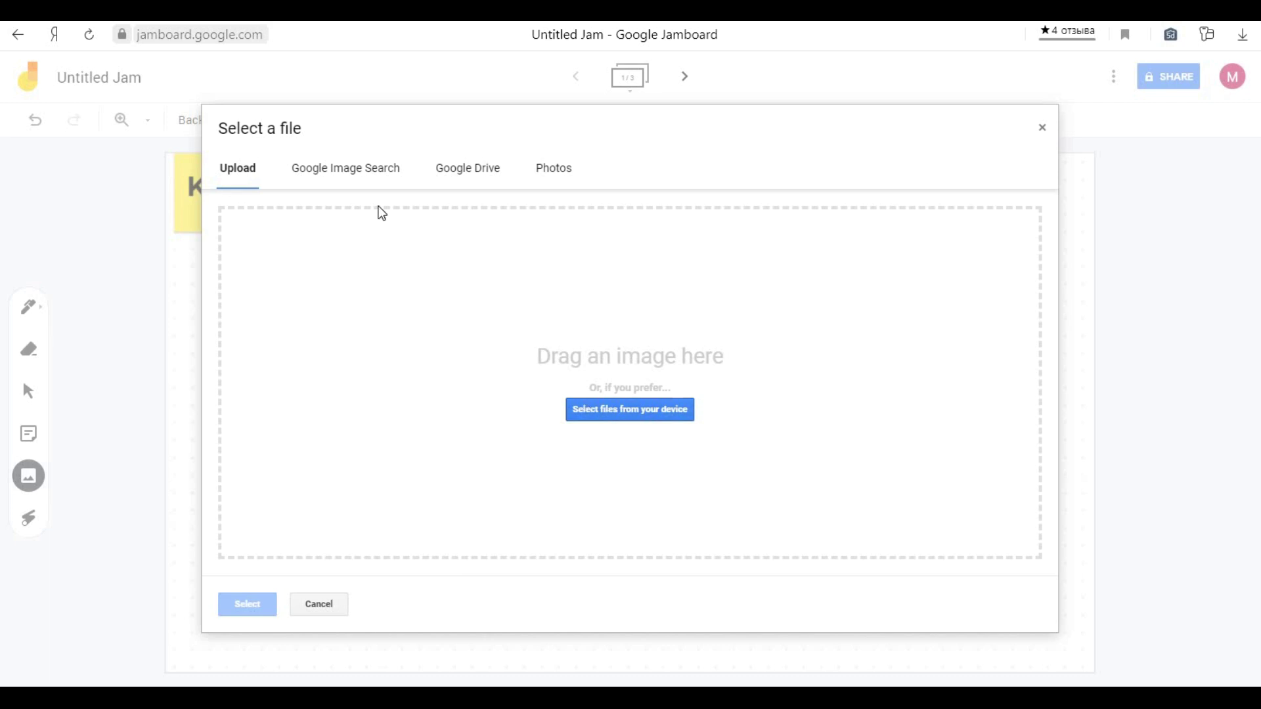
pyautogui.click(381, 177)
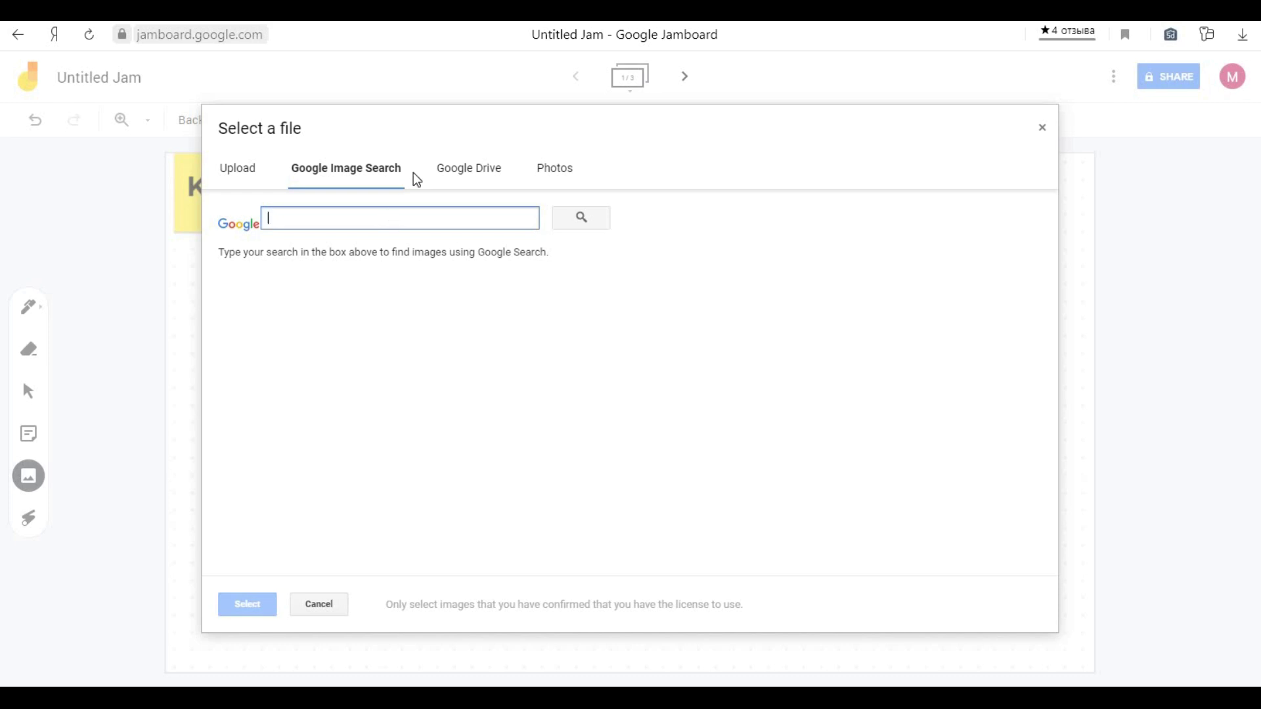
pyautogui.click(439, 175)
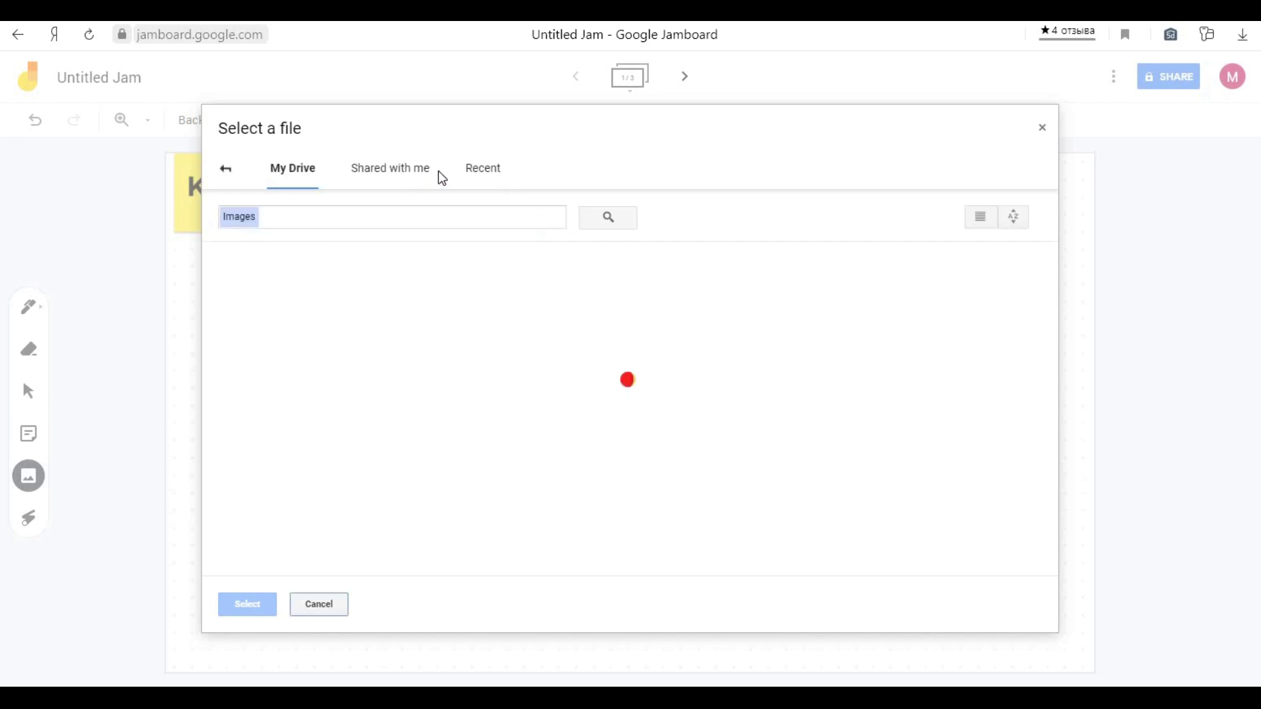
pyautogui.click(227, 170)
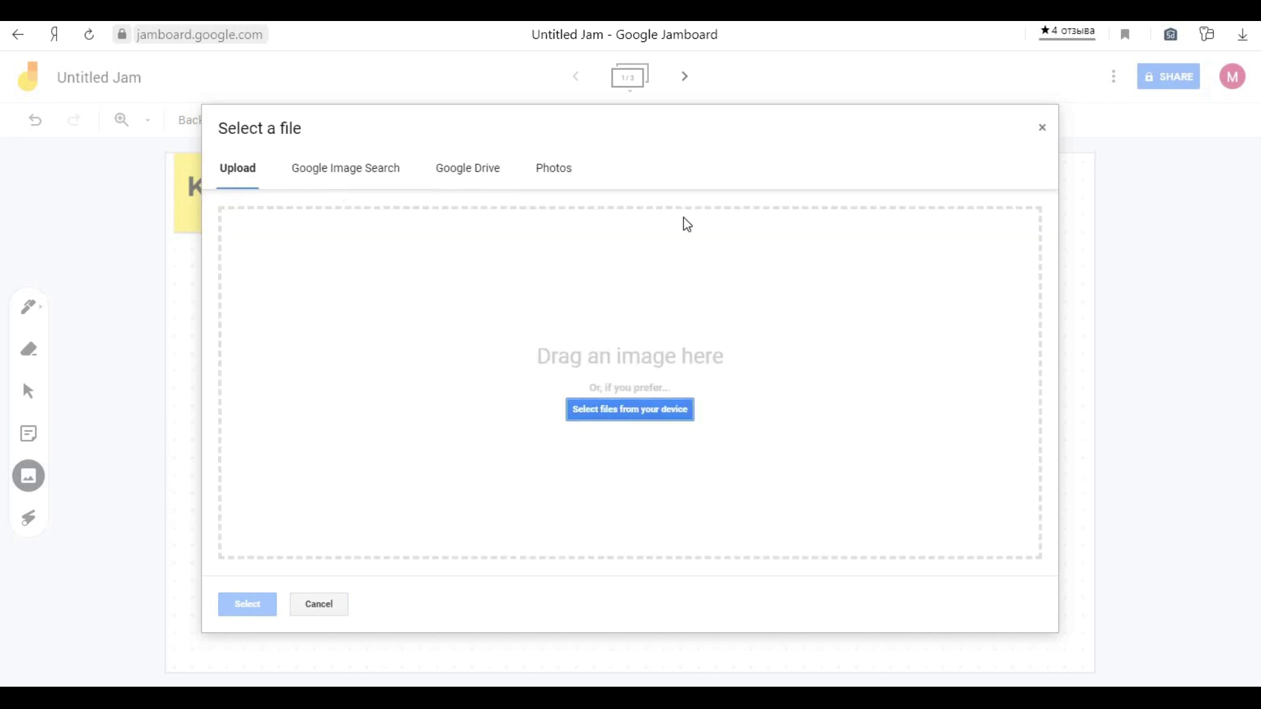
pyautogui.click(576, 177)
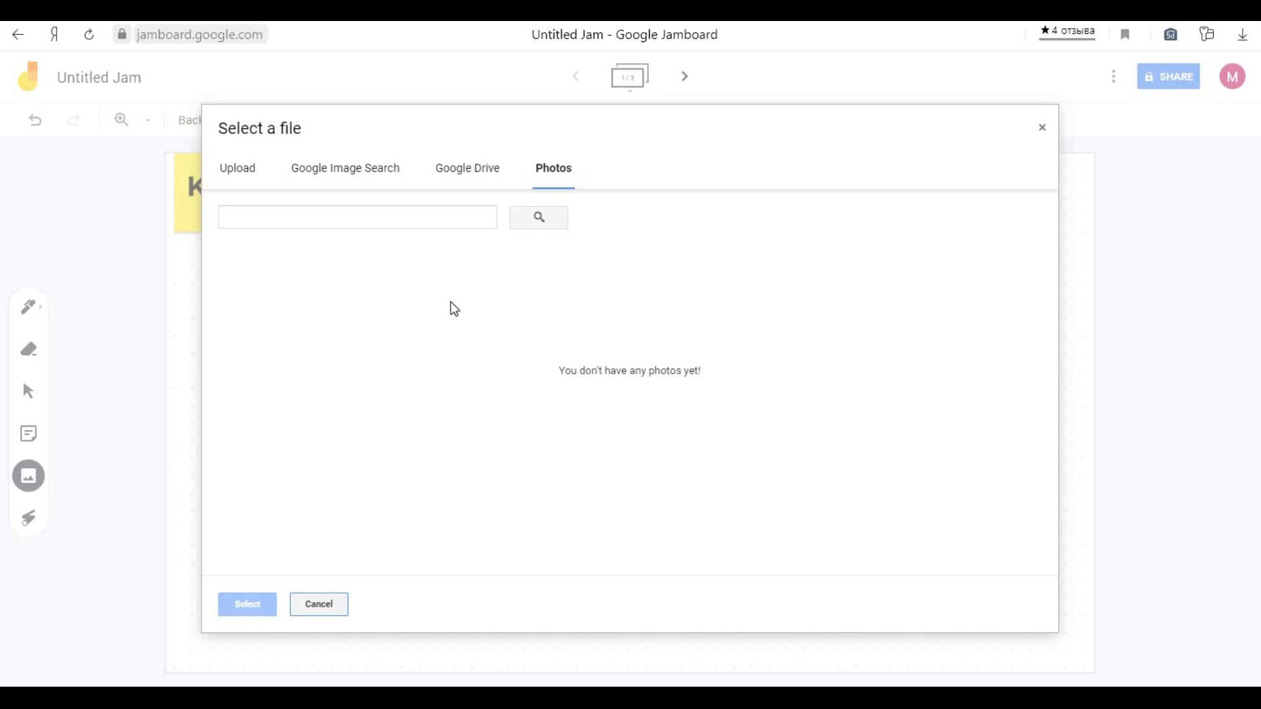
# Upload the fish picture with the light blue background from the desktop folder set-colorful-fishes-hand-drawn-style (freepik).
pyautogui.click(257, 175)
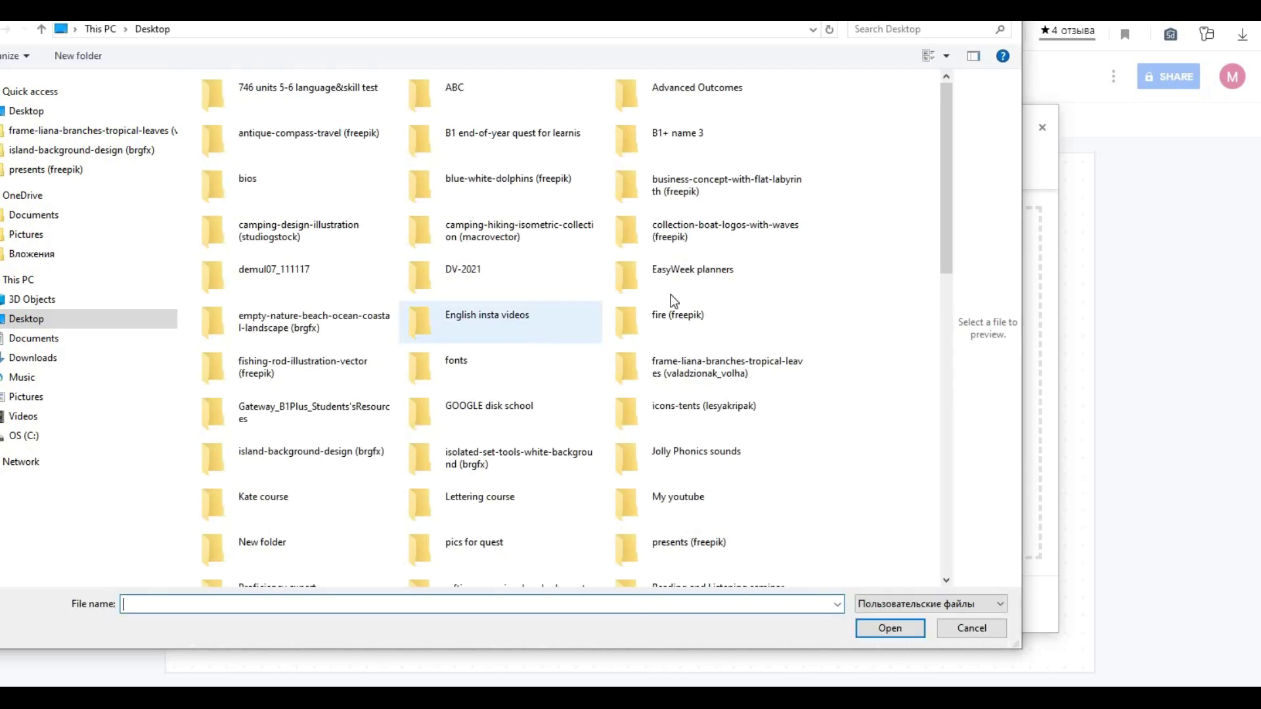
pyautogui.moveTo(943, 313); pyautogui.dragTo(940, 538)
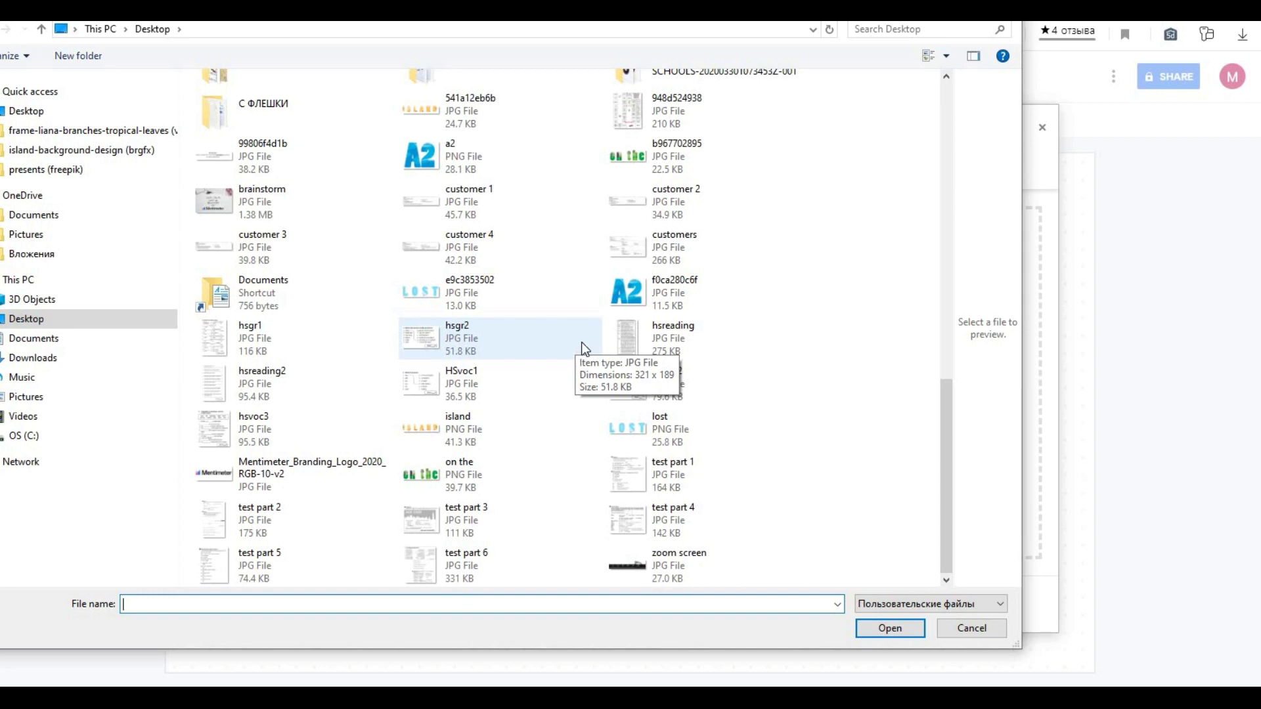
pyautogui.scroll(5, 582, 341)
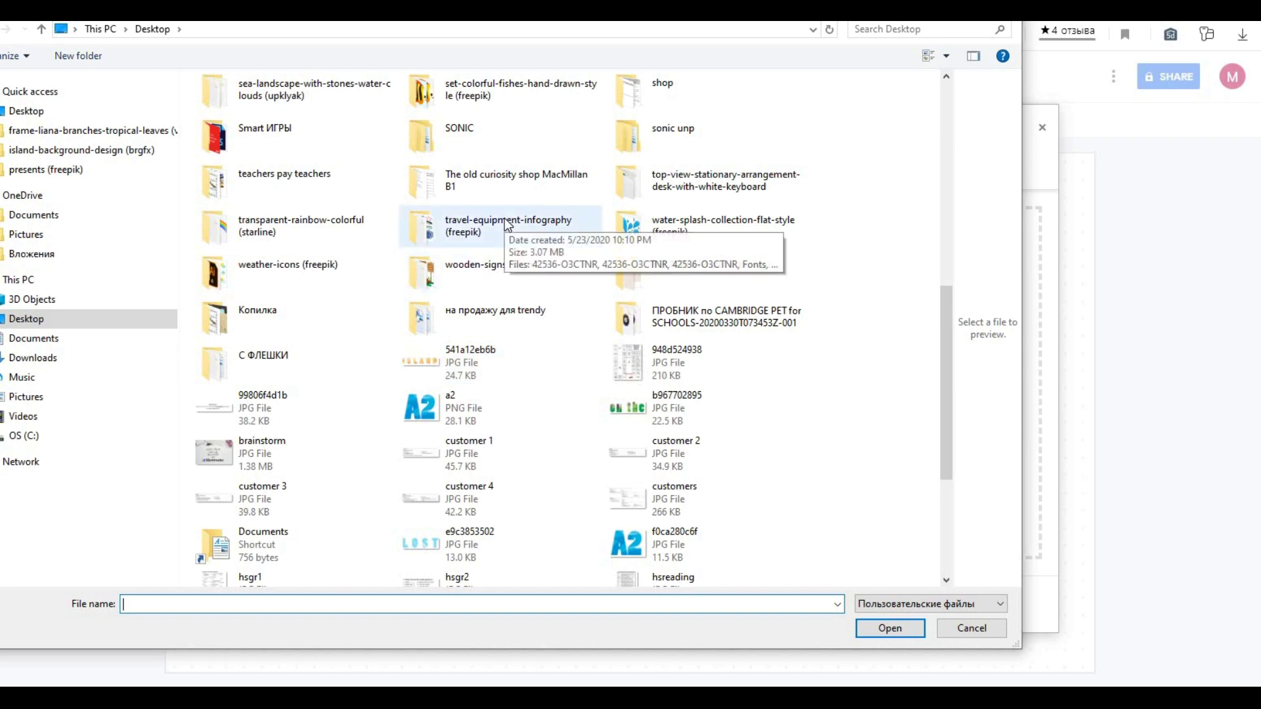
pyautogui.click(508, 102)
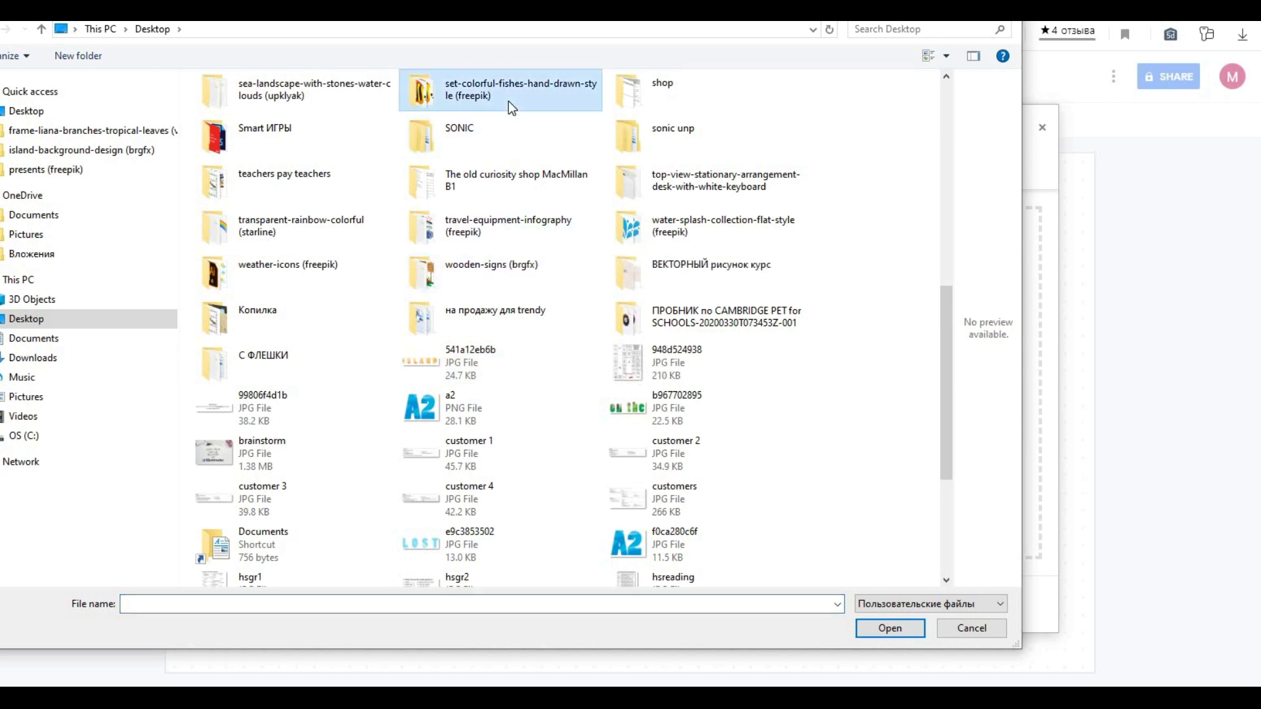
pyautogui.press('Return')
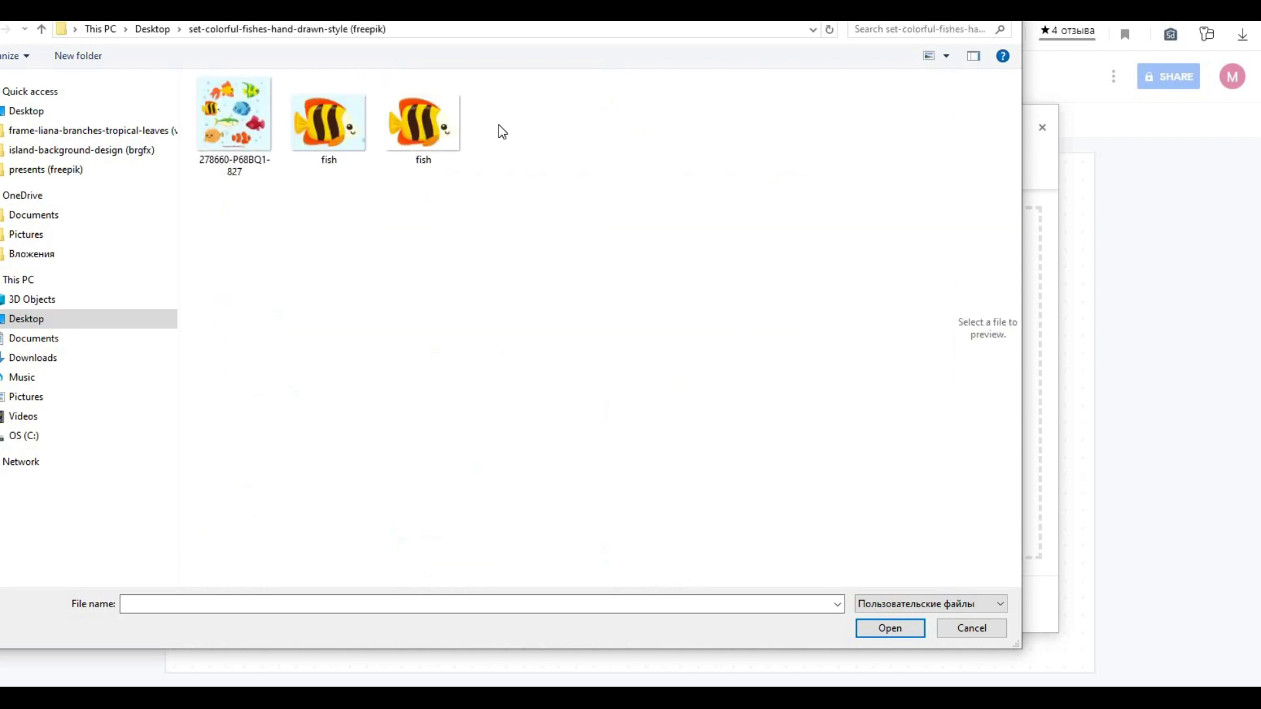
pyautogui.click(261, 113)
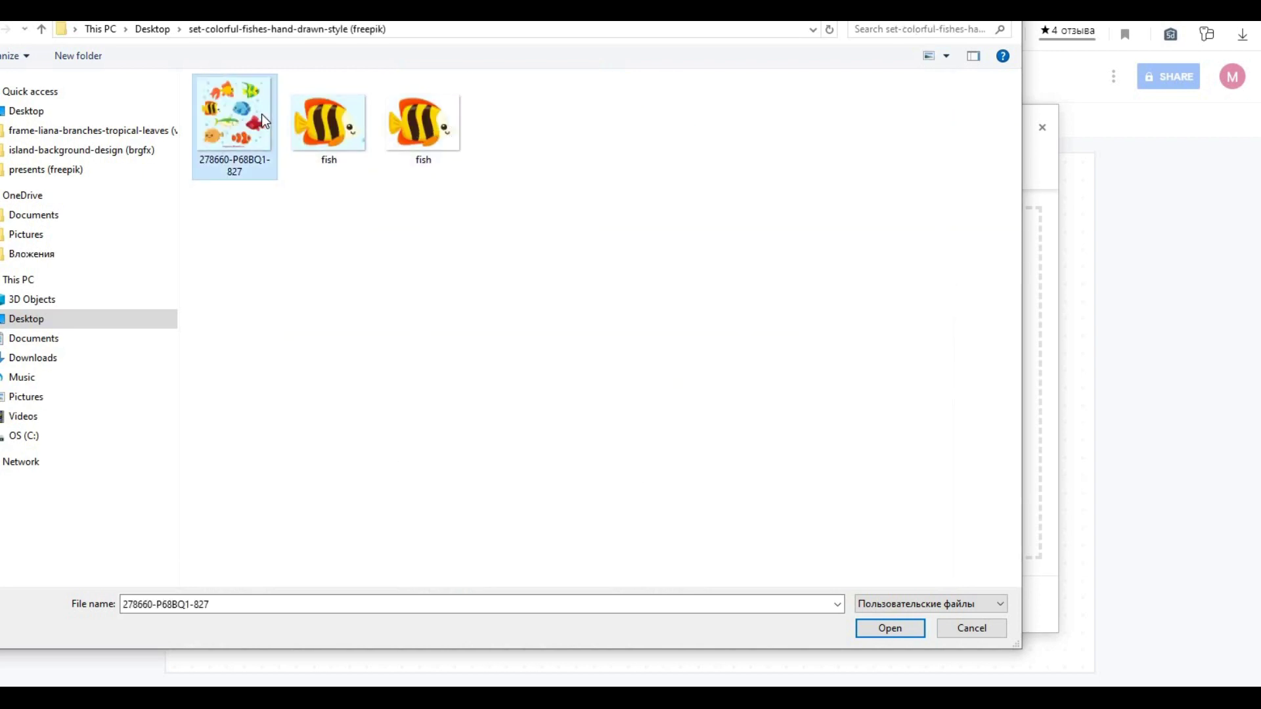
pyautogui.click(353, 133)
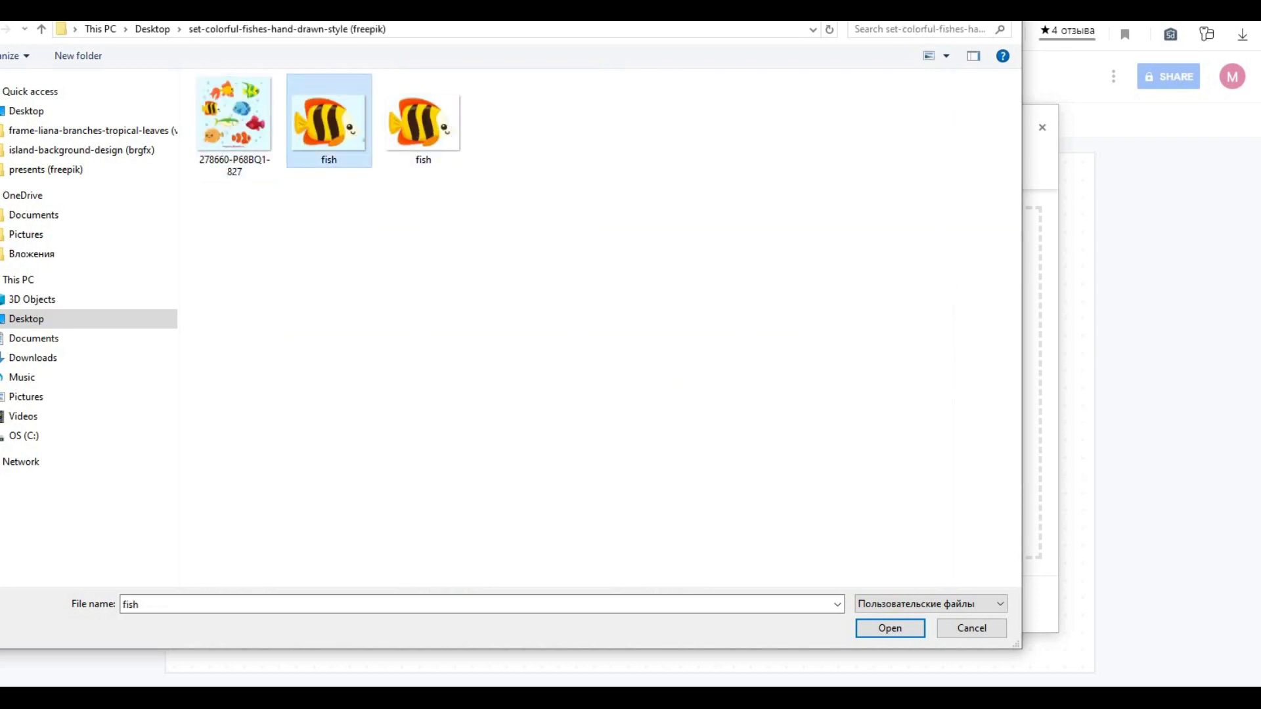
pyautogui.click(917, 628)
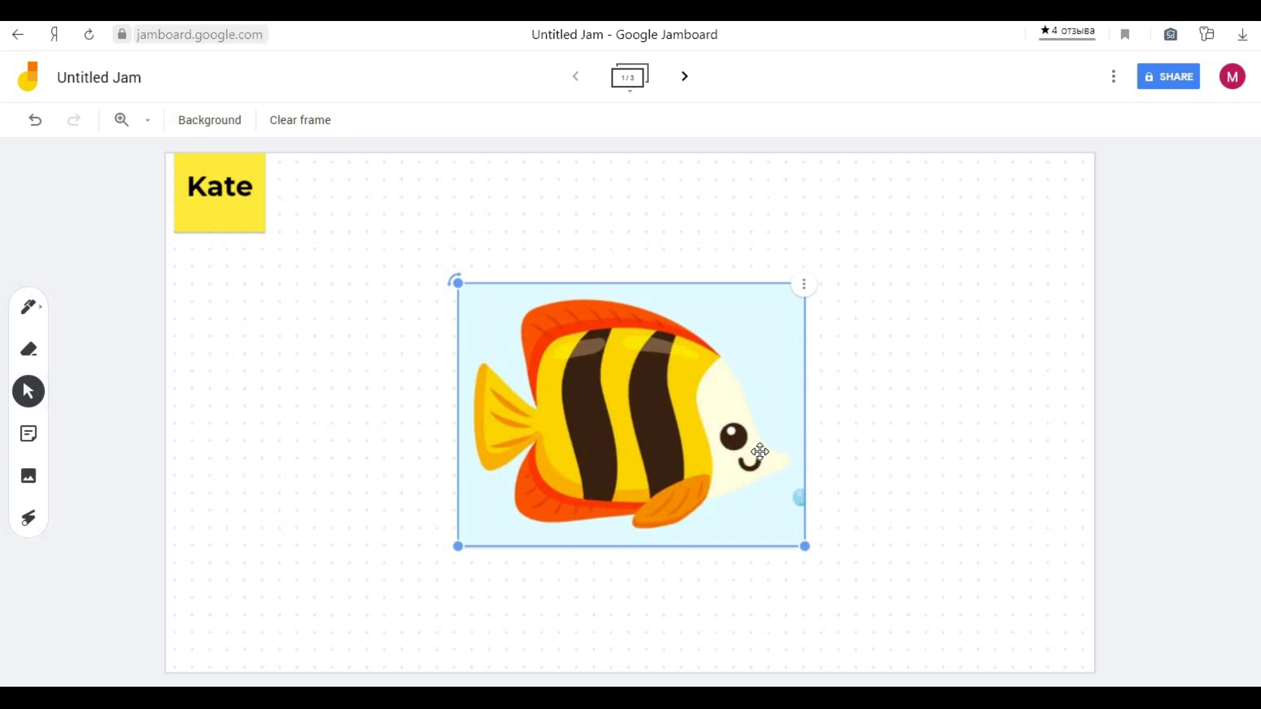
# Reposition and shrink the fish image with the blue background, and delete it from the frame.
pyautogui.moveTo(709, 460); pyautogui.dragTo(638, 410)
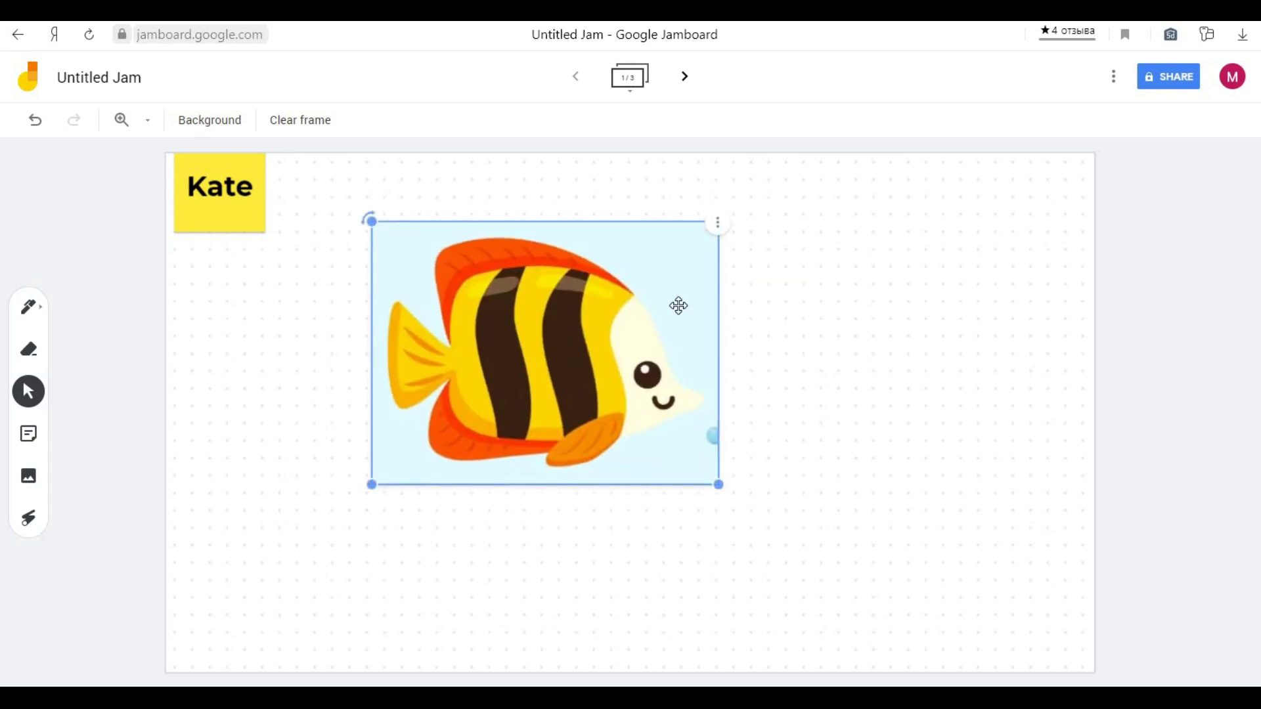
pyautogui.click(785, 471)
pyautogui.click(718, 483)
pyautogui.moveTo(718, 487); pyautogui.dragTo(532, 400)
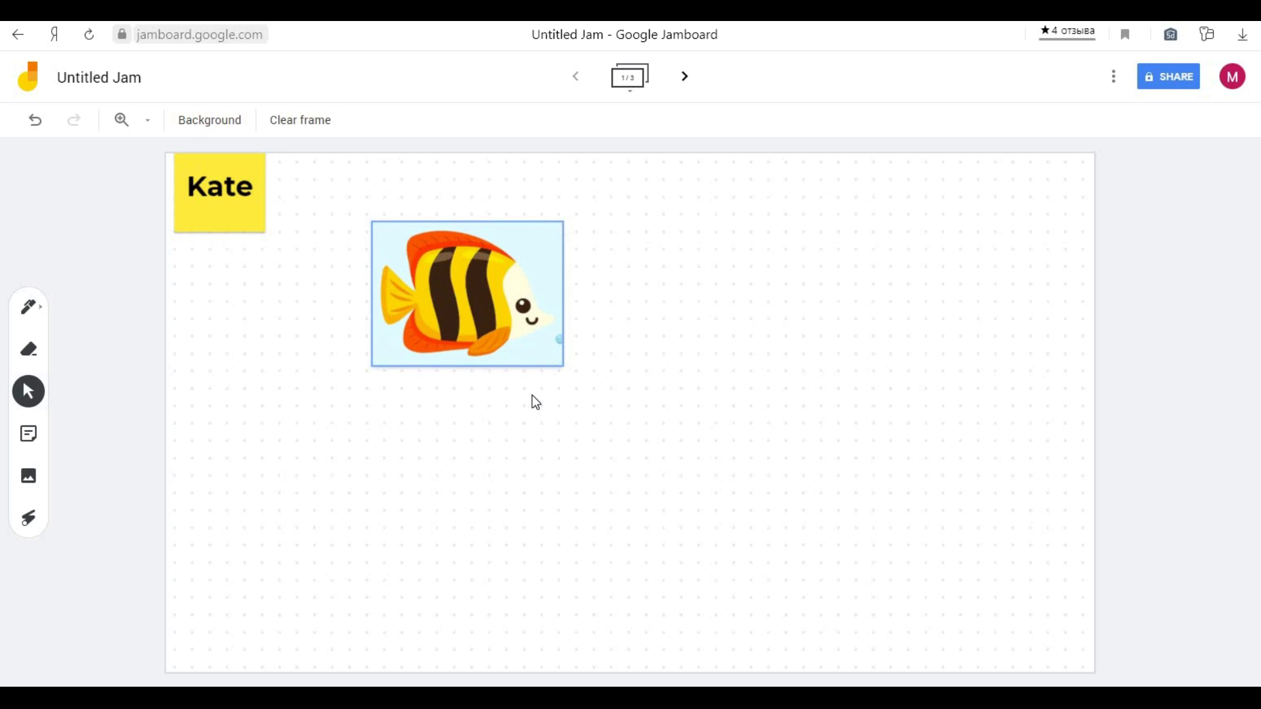
pyautogui.press('Delete')
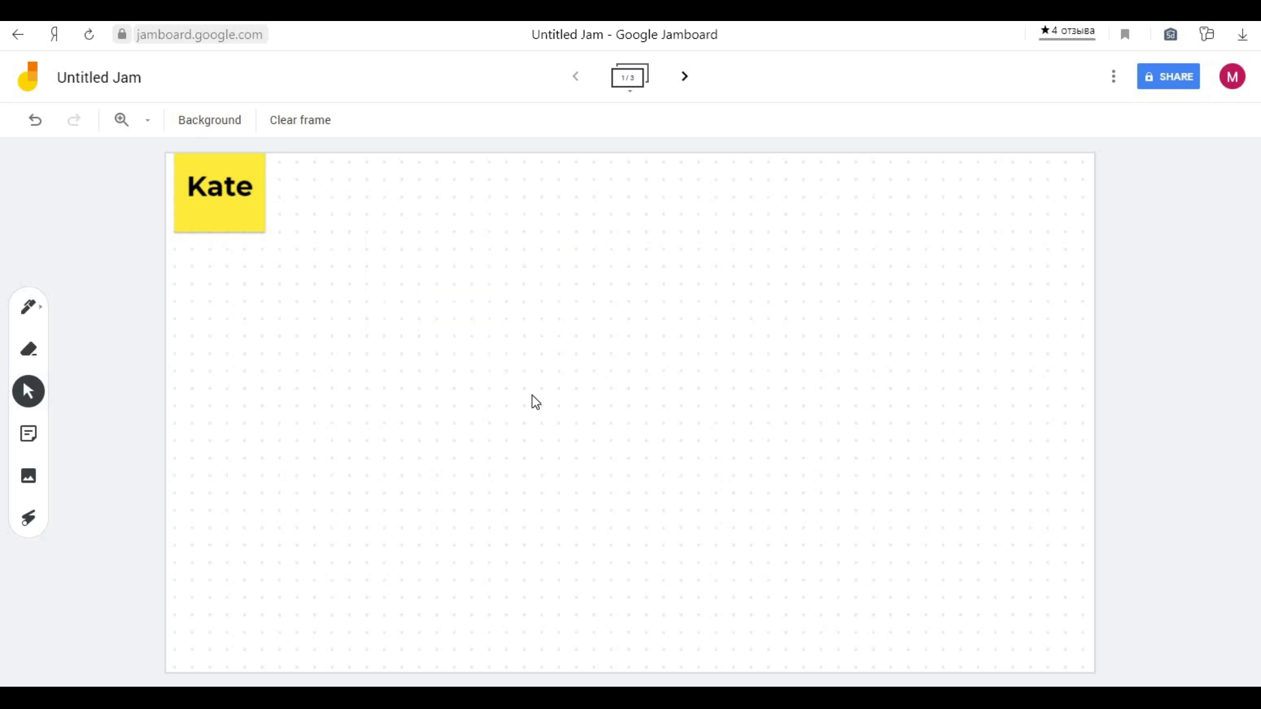
# Upload the fish picture without a background from the set-colorful-fishes-hand-drawn-style (freepik) folder.
pyautogui.click(31, 476)
pyautogui.click(601, 406)
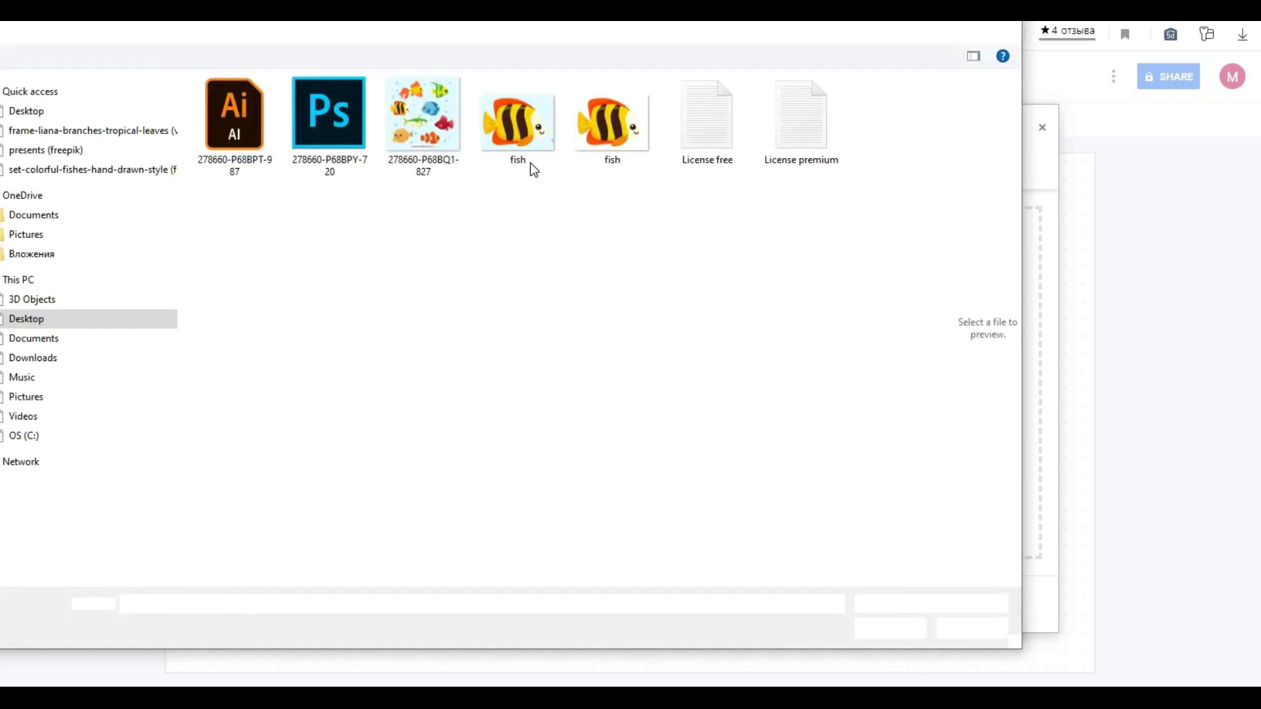
pyautogui.click(597, 136)
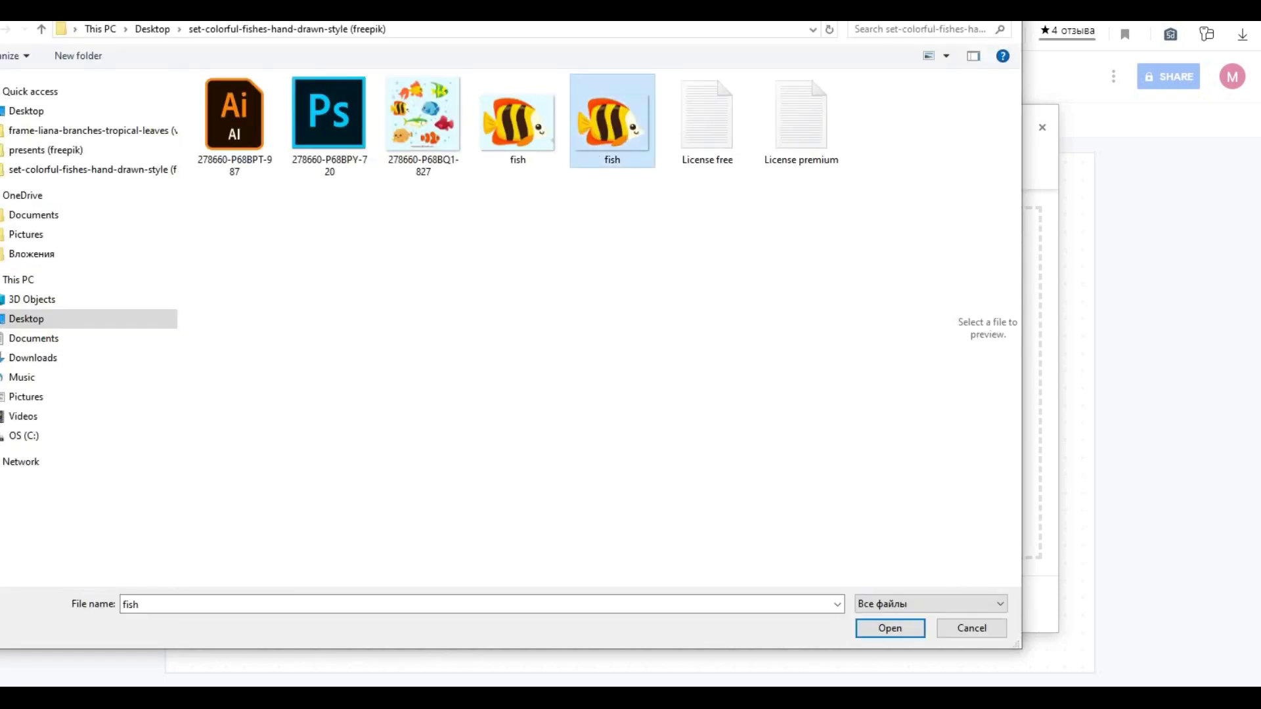
pyautogui.click(888, 628)
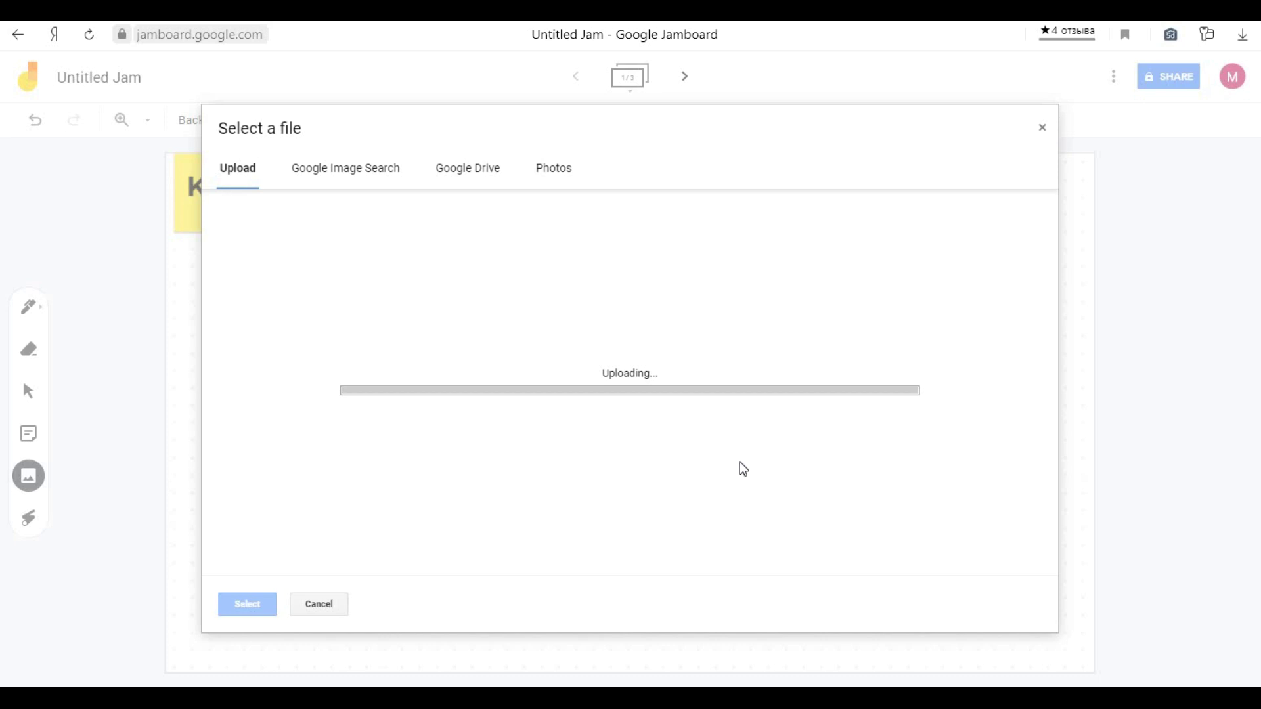
# Shrink the fish image to about half its size and move it below and beside the sticky note.
pyautogui.moveTo(805, 546); pyautogui.dragTo(640, 421)
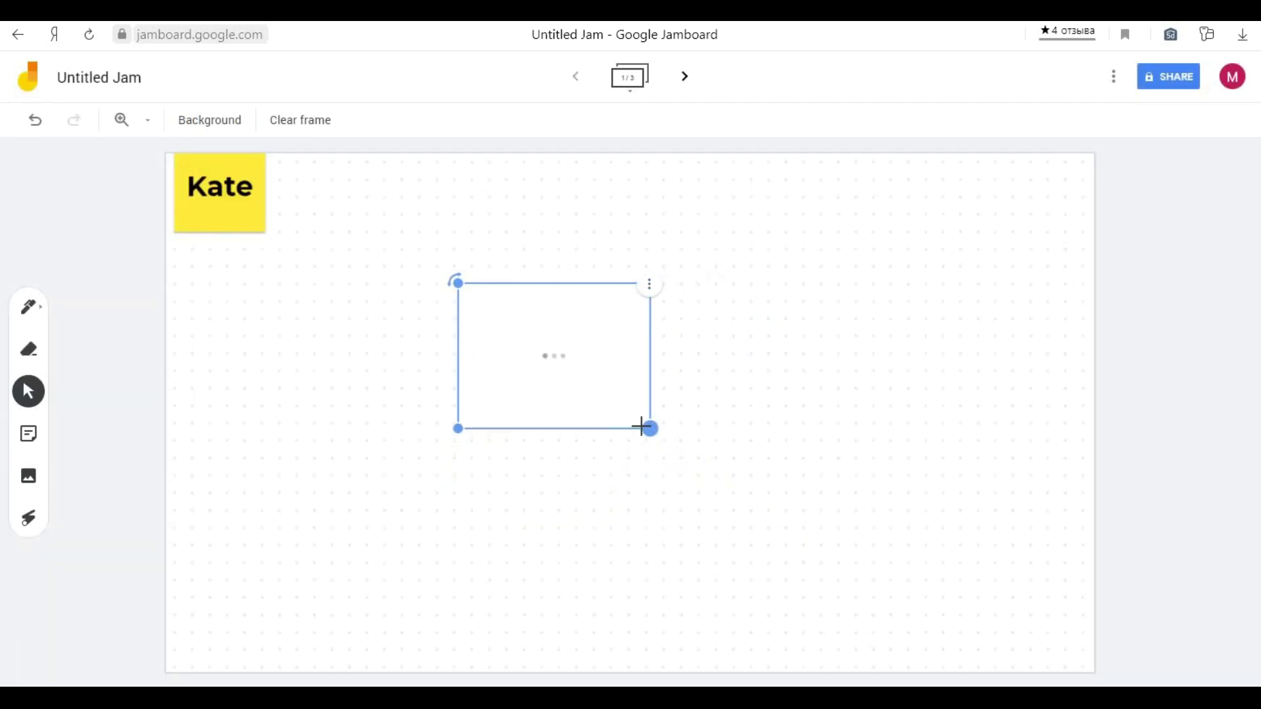
pyautogui.click(694, 435)
pyautogui.click(560, 360)
pyautogui.moveTo(560, 360); pyautogui.dragTo(400, 339)
pyautogui.moveTo(472, 404); pyautogui.dragTo(465, 399)
# Search Google images for "pokemons png" and insert the blue-green Pokémon with the green bulb on its back.
pyautogui.click(28, 476)
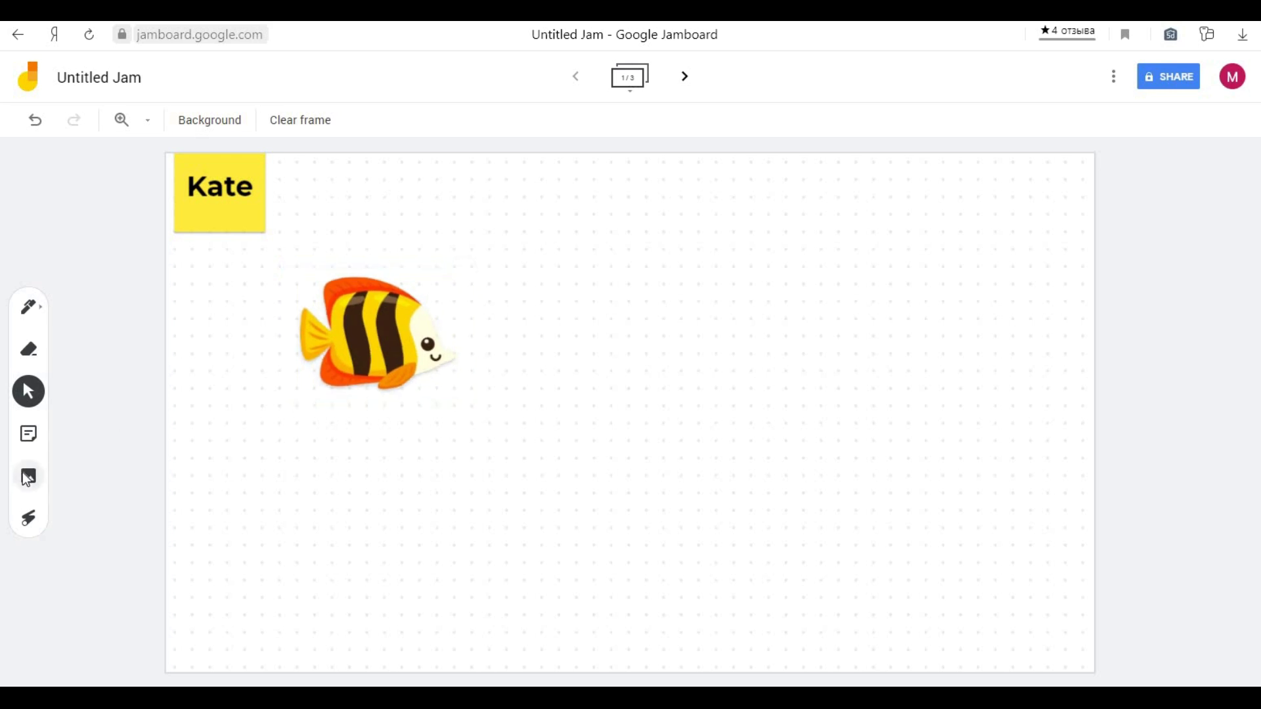
pyautogui.click(366, 172)
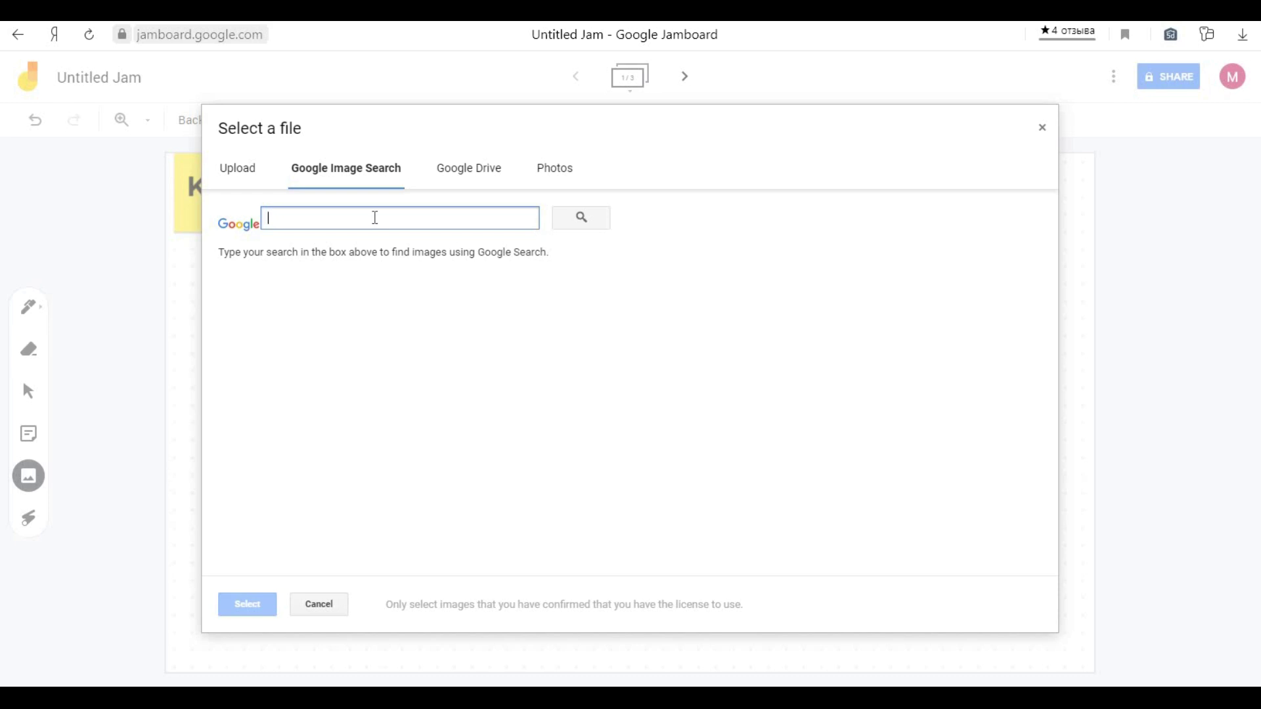
pyautogui.write('poke')
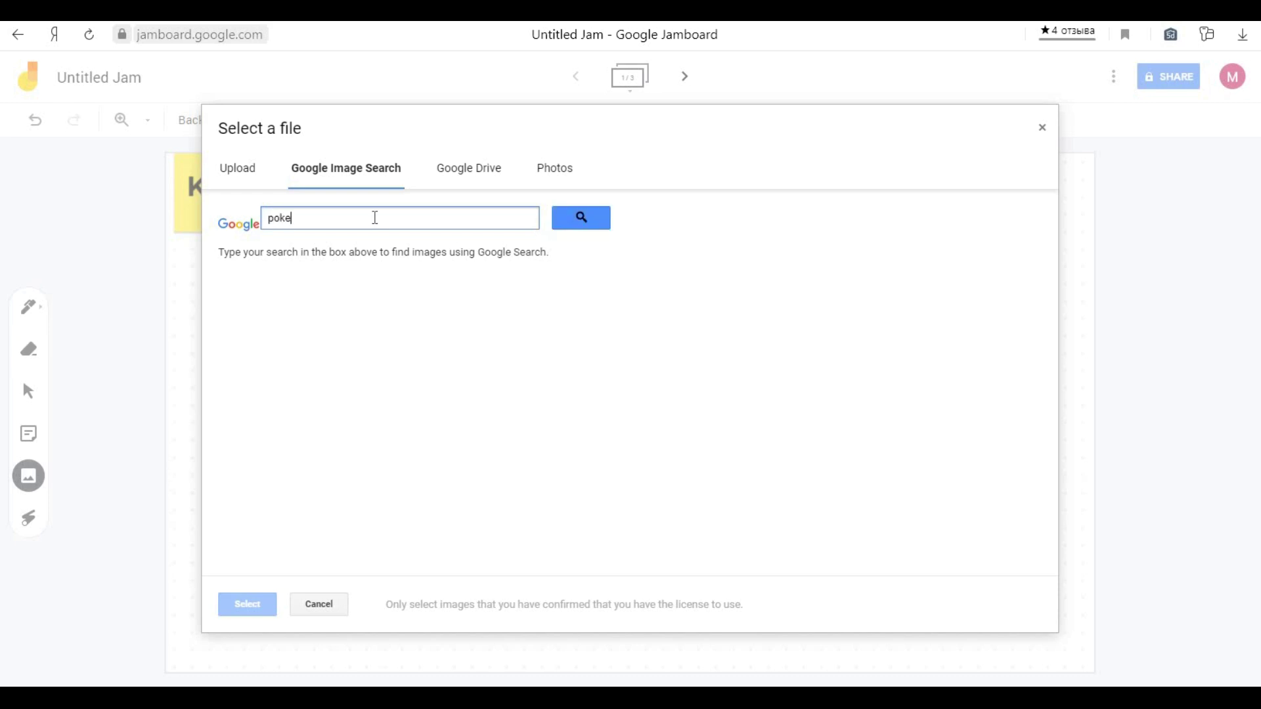
pyautogui.write('mons png')
pyautogui.press('Return')
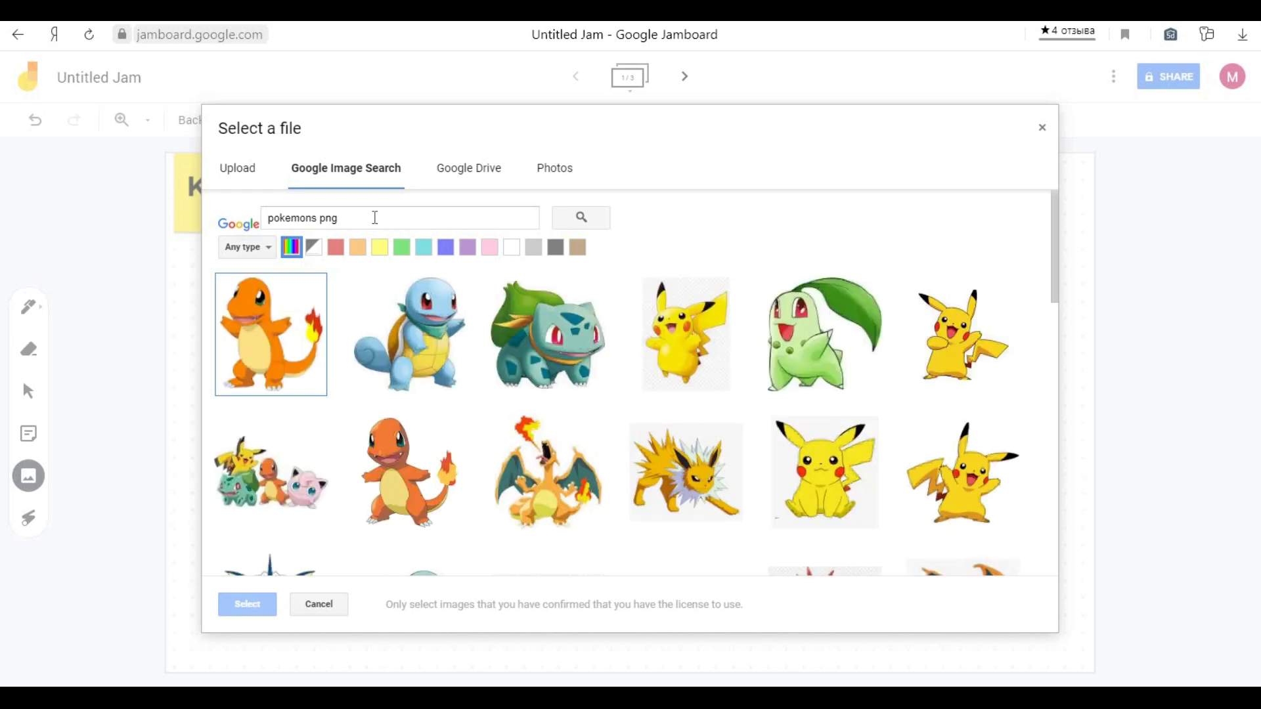
pyautogui.click(546, 349)
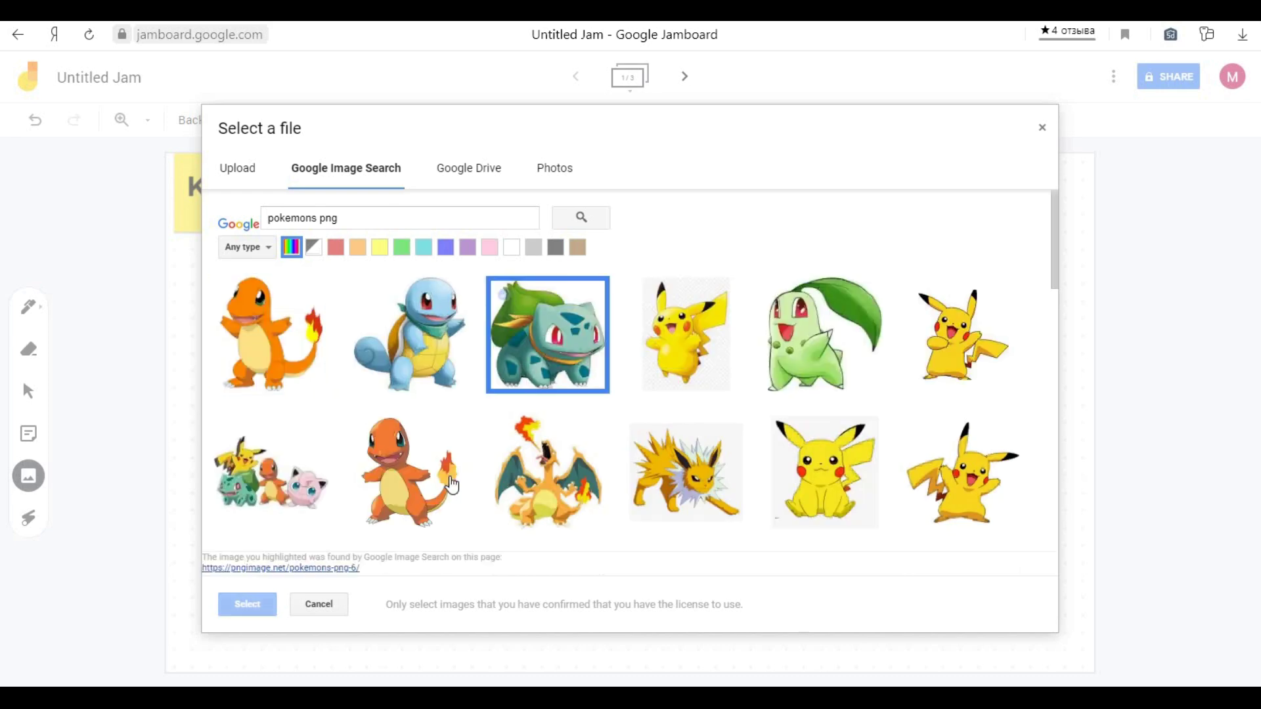
pyautogui.click(270, 601)
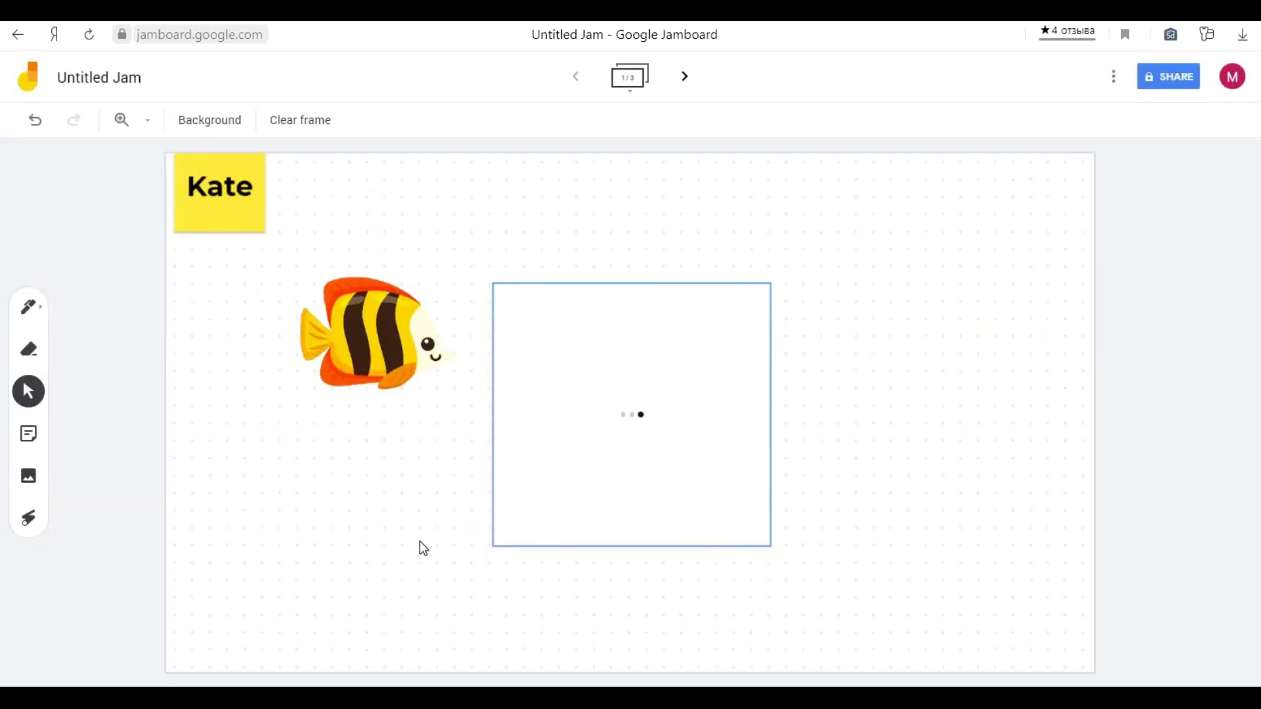
# Shrink the Pokémon image to about half its size and line it up beside the fish.
pyautogui.click(663, 502)
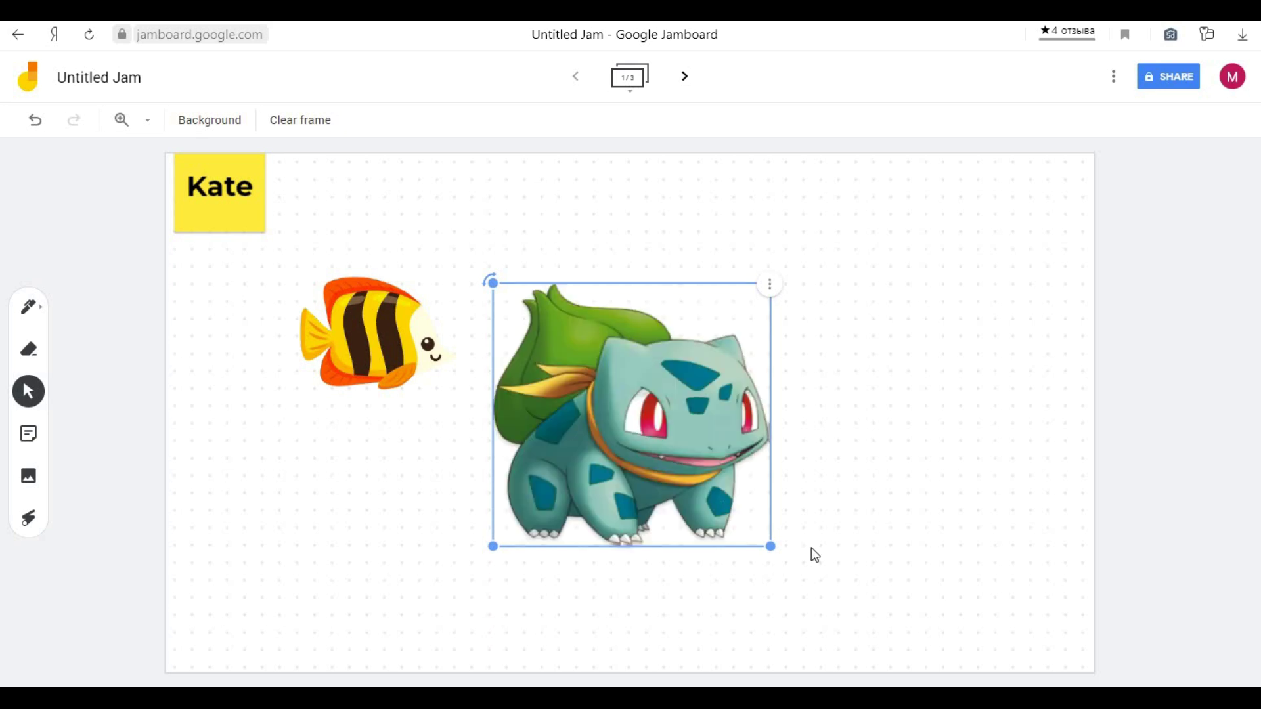
pyautogui.moveTo(772, 550); pyautogui.dragTo(675, 393)
pyautogui.click(180, 380)
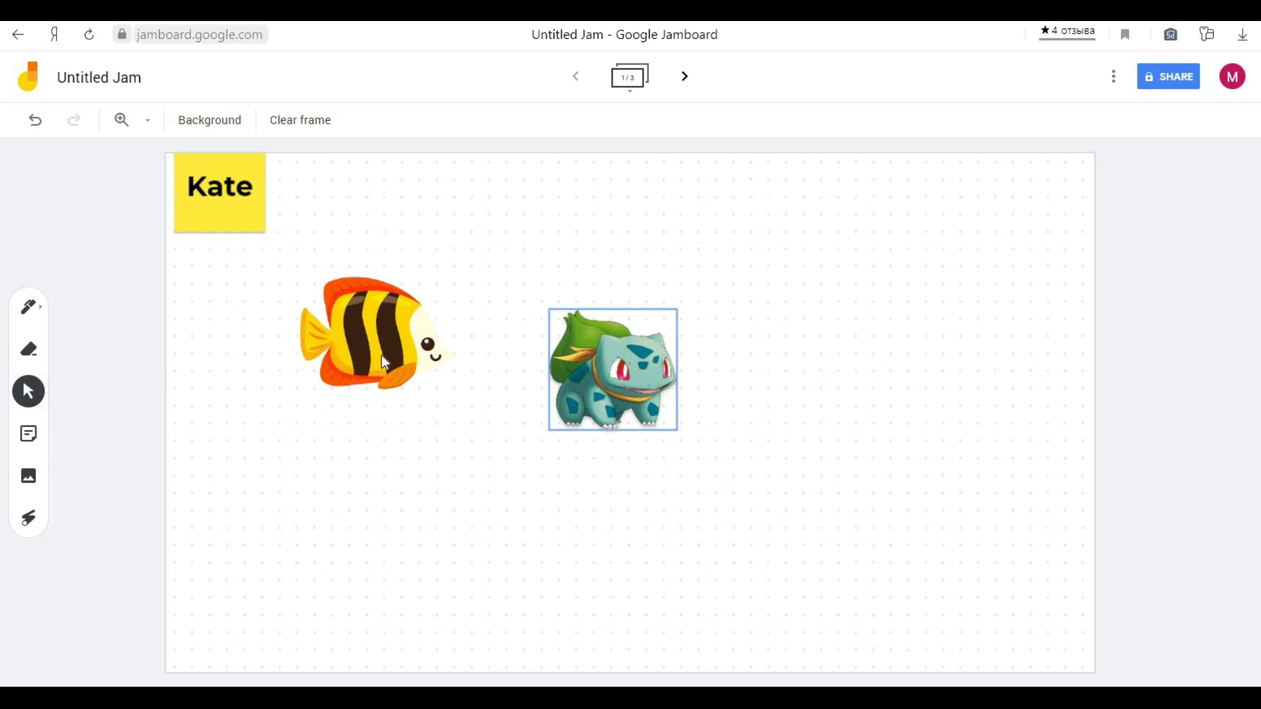
pyautogui.moveTo(588, 371); pyautogui.dragTo(593, 343)
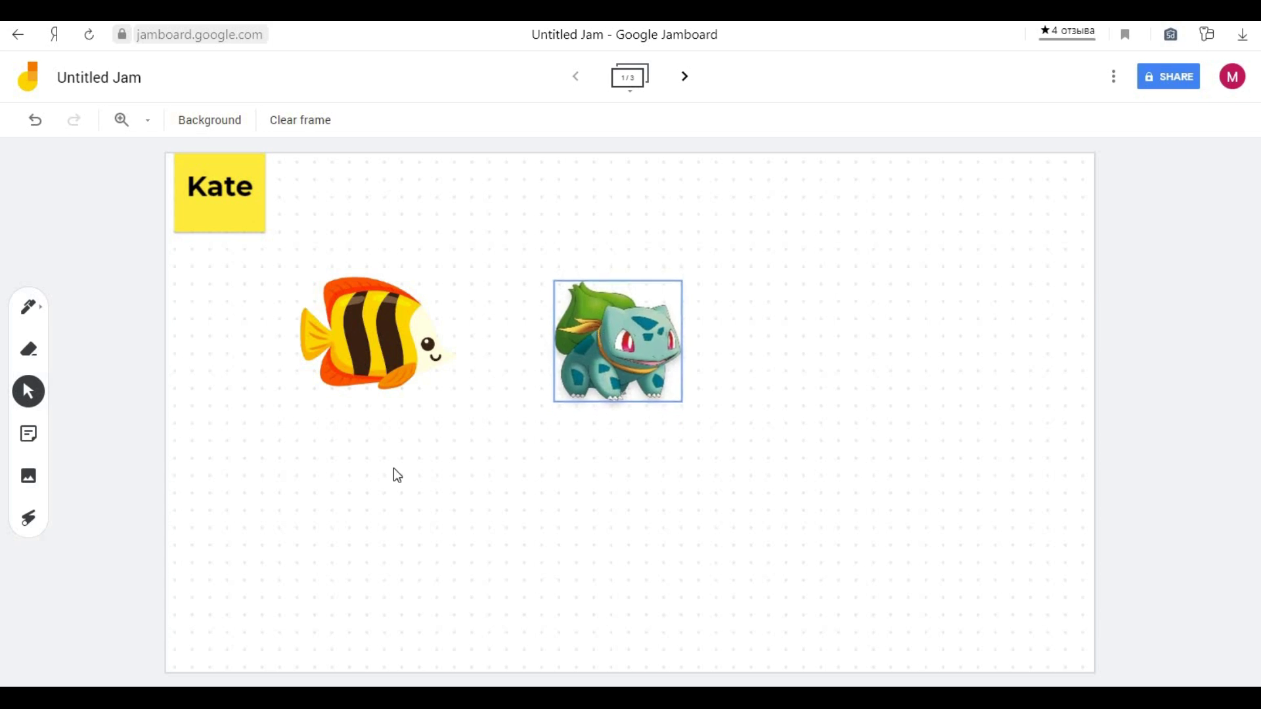
pyautogui.click(402, 456)
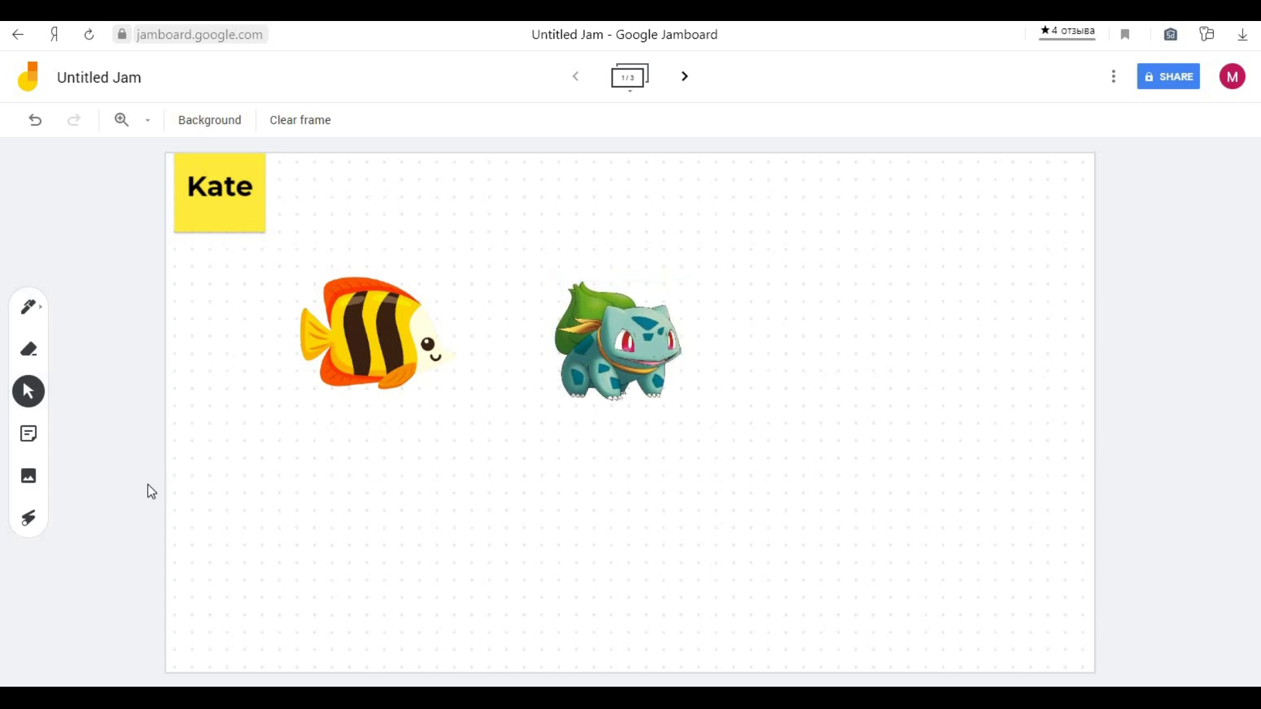
# Add a green sticky note reading "What's missing?" to the frame.
pyautogui.click(29, 434)
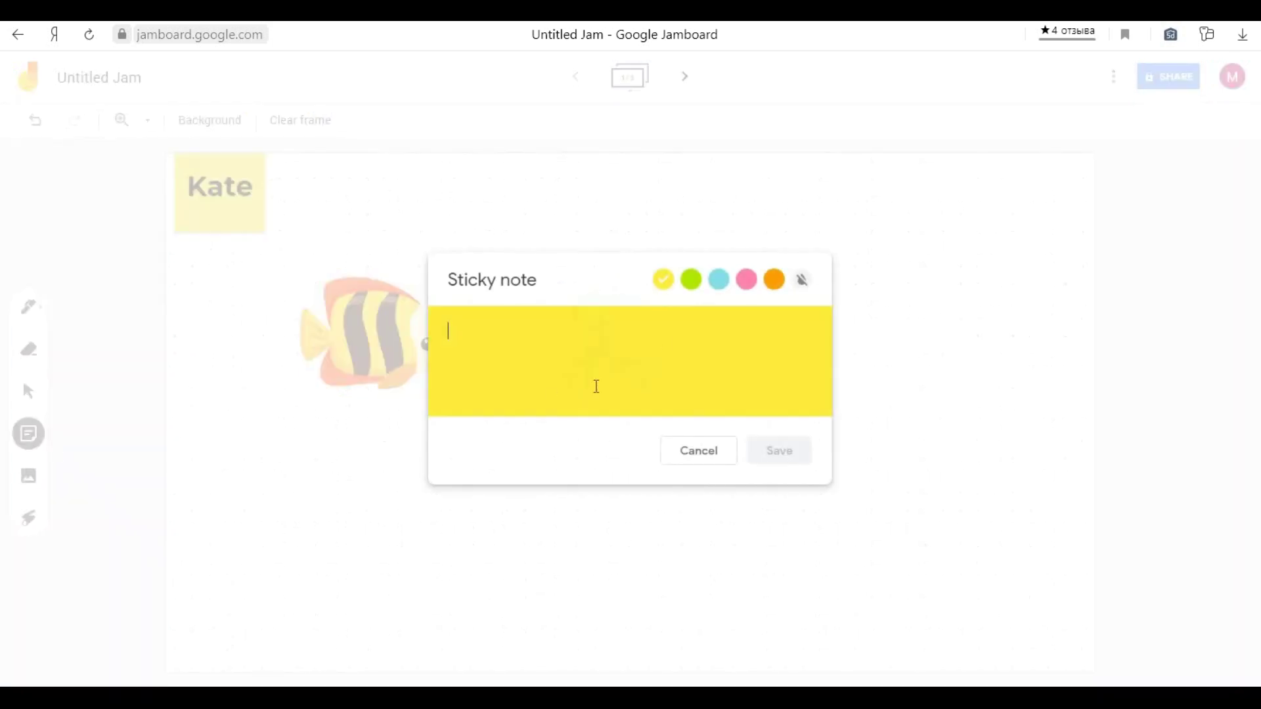
pyautogui.click(691, 280)
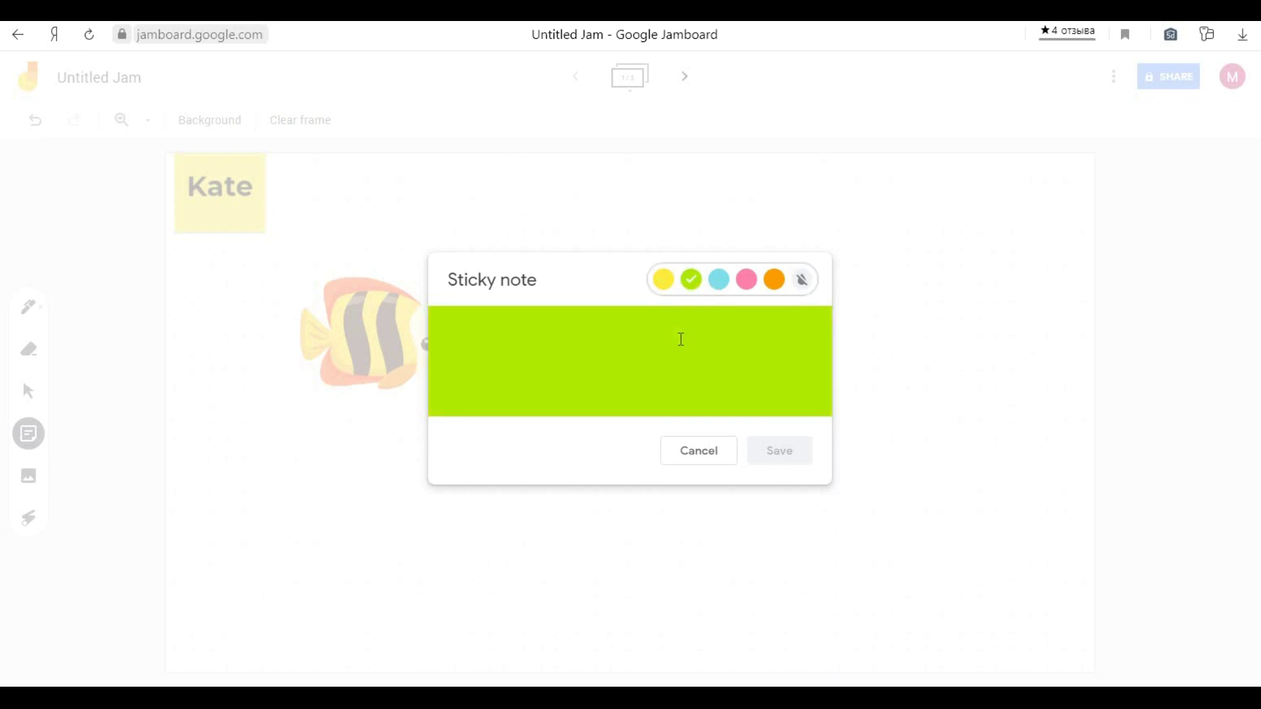
pyautogui.click(681, 341)
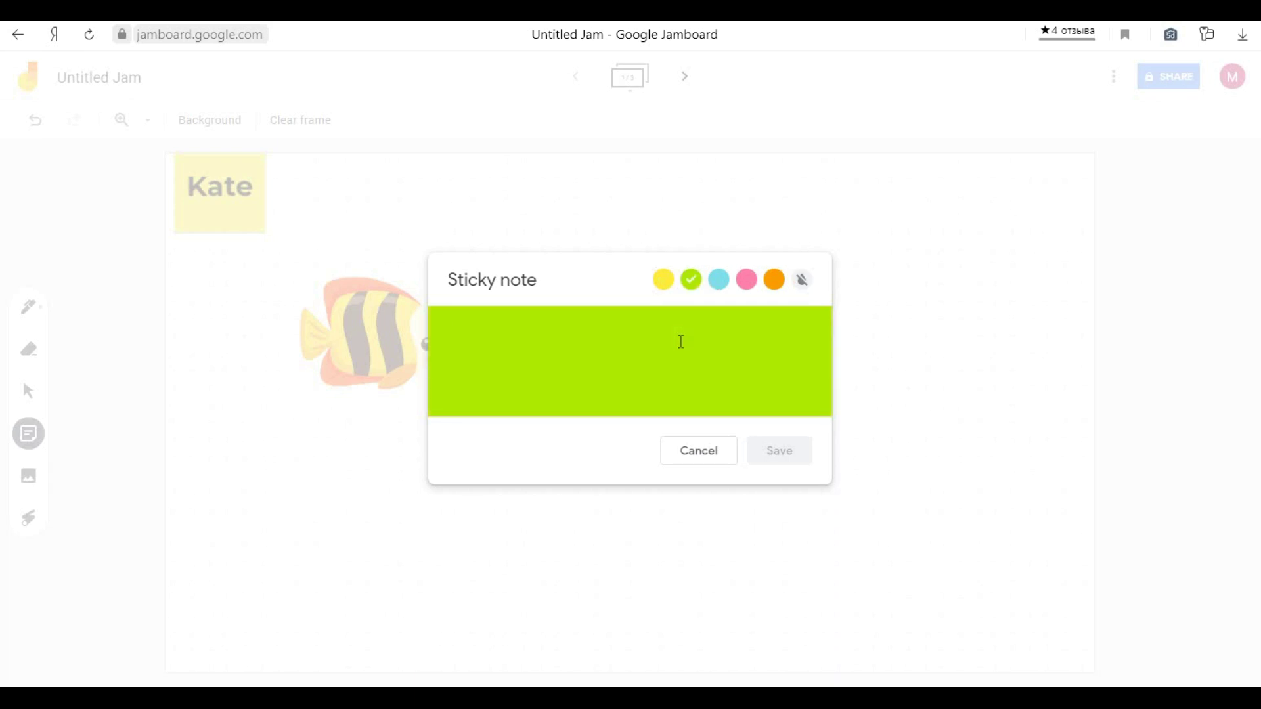
pyautogui.write("What's missing?")
pyautogui.click(762, 445)
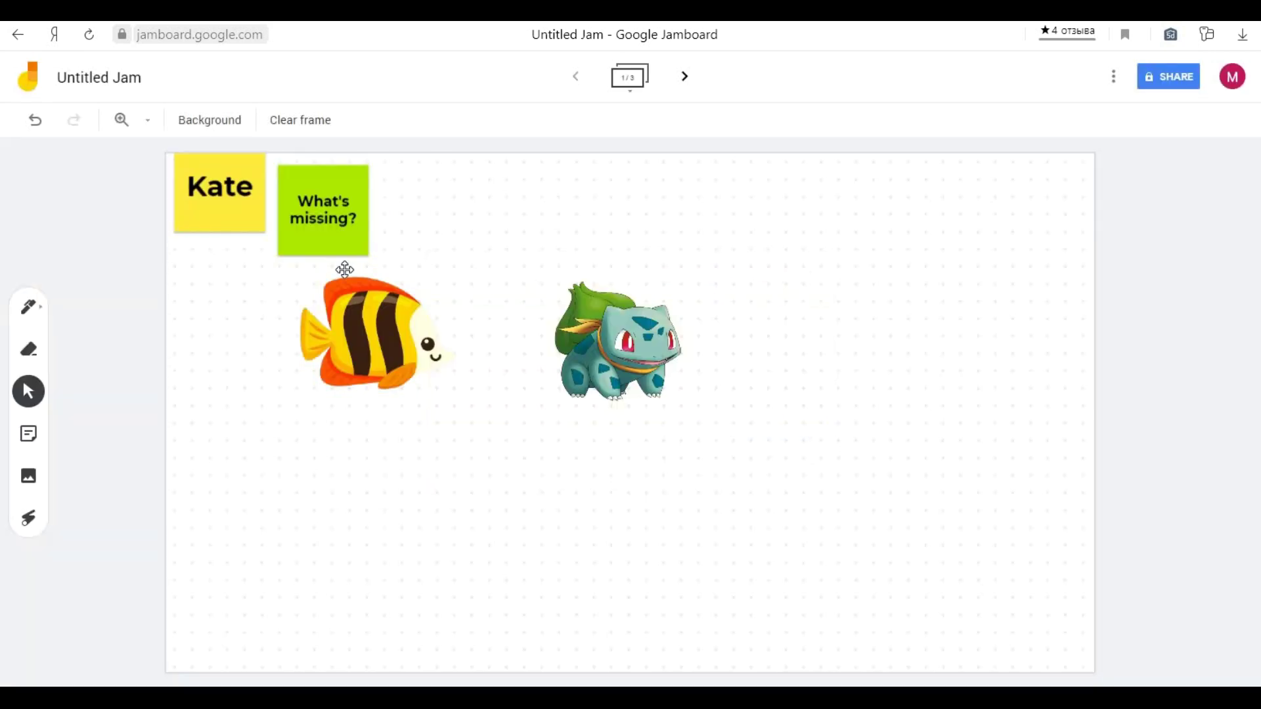
# Enlarge the "What's missing?" note to about twice its size and place it over the fish so it is fully covered.
pyautogui.moveTo(343, 259); pyautogui.dragTo(464, 426)
pyautogui.moveTo(427, 380); pyautogui.dragTo(801, 370)
pyautogui.moveTo(922, 367); pyautogui.dragTo(392, 372)
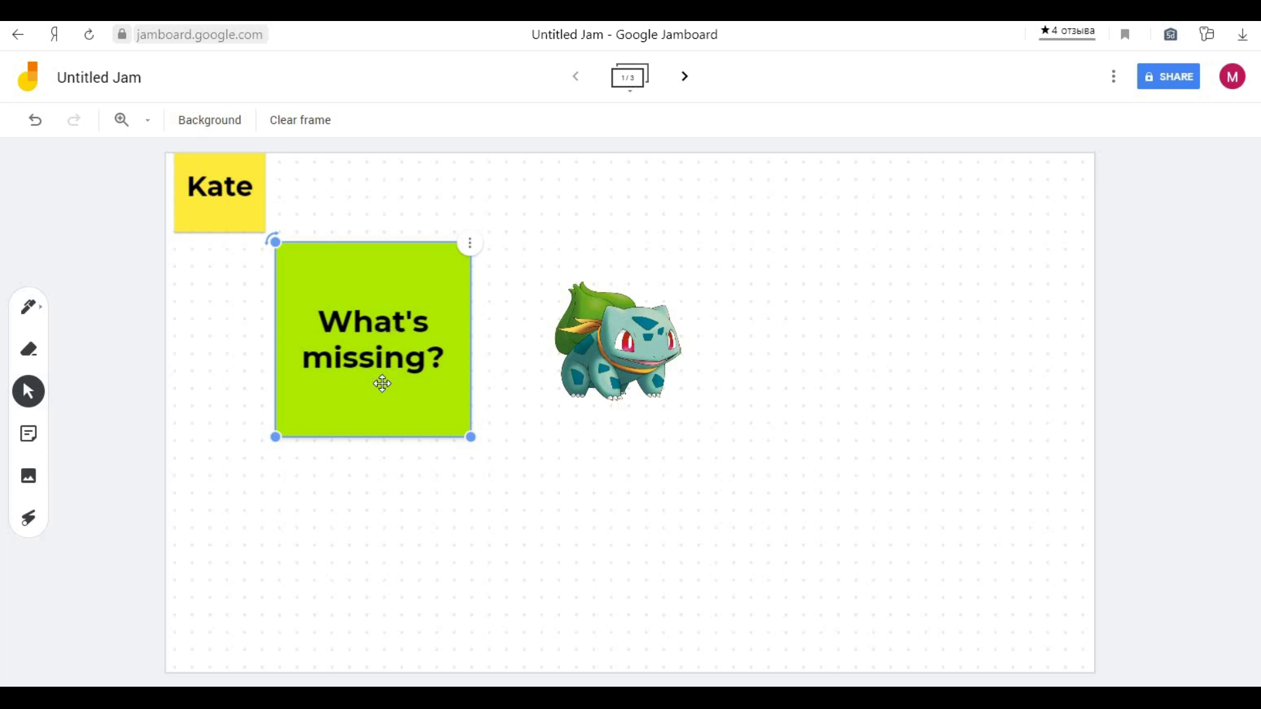
pyautogui.moveTo(386, 388); pyautogui.dragTo(385, 381)
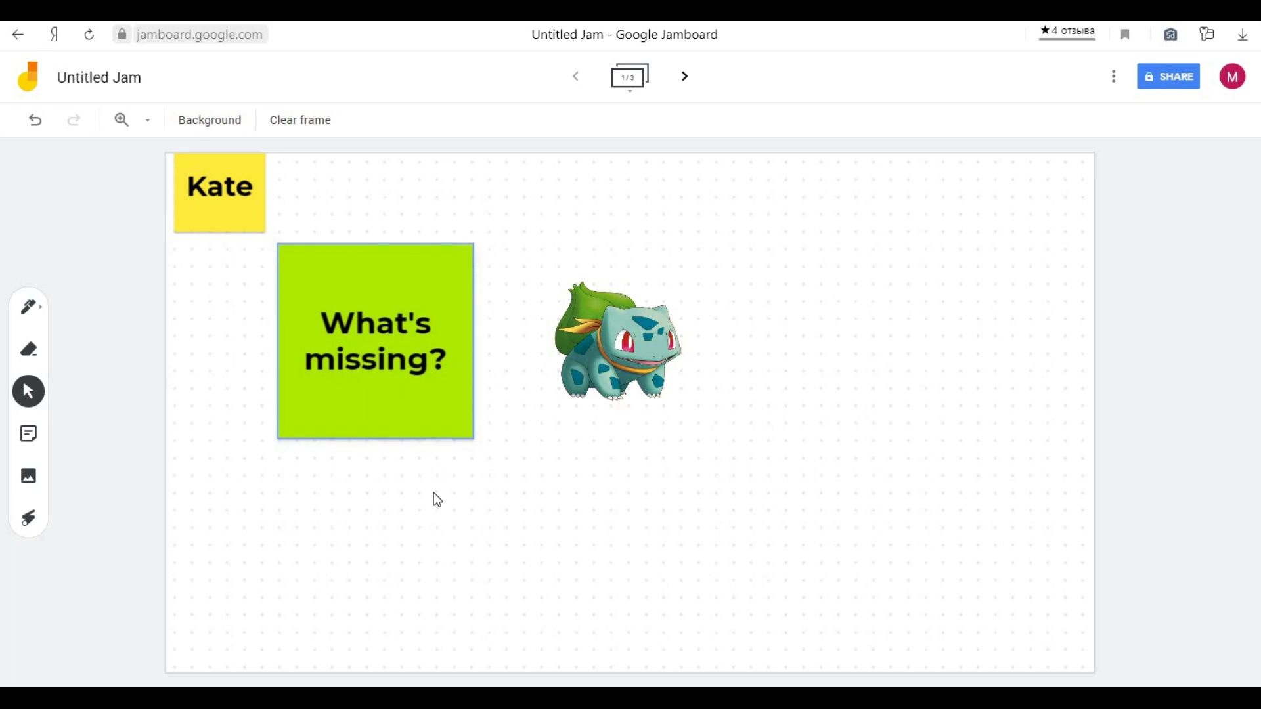
# Move the "What's missing?" note off the fish to just below it, and deselect the note.
pyautogui.click(390, 359)
pyautogui.moveTo(390, 359); pyautogui.dragTo(462, 523)
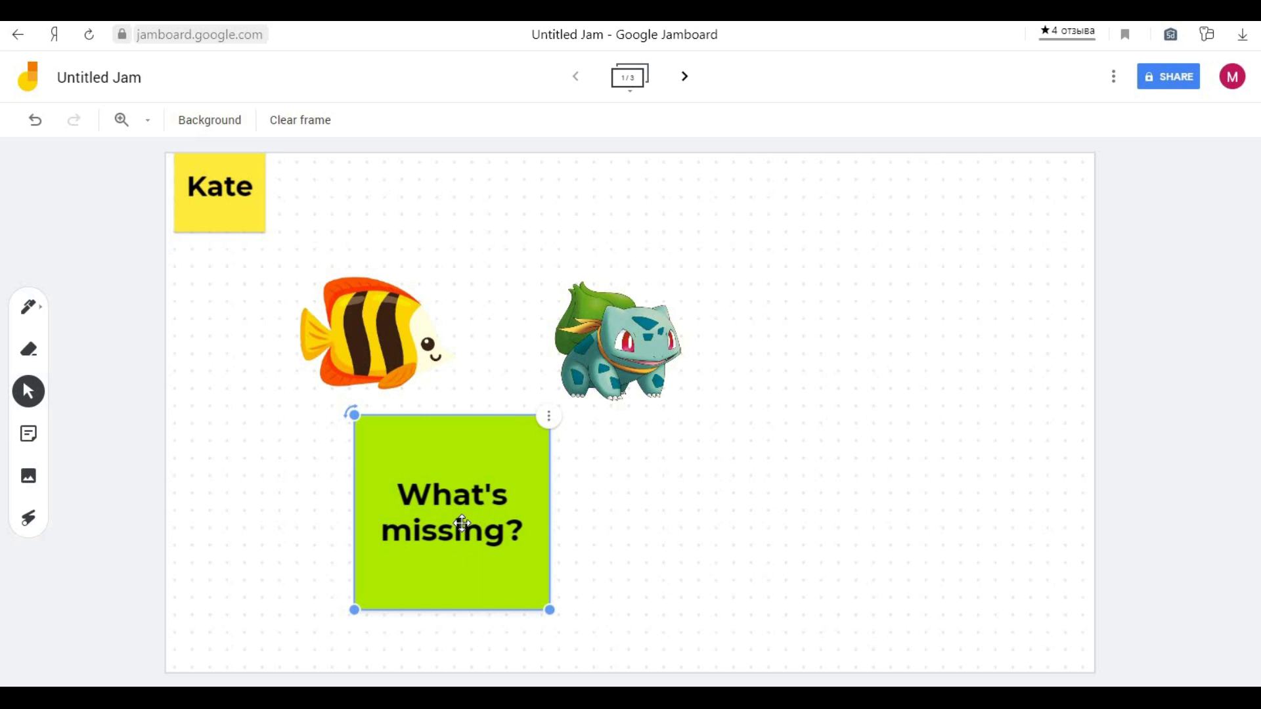
pyautogui.click(541, 129)
# Look over the jam's frames in the frame overview and return to the first frame.
pyautogui.click(645, 82)
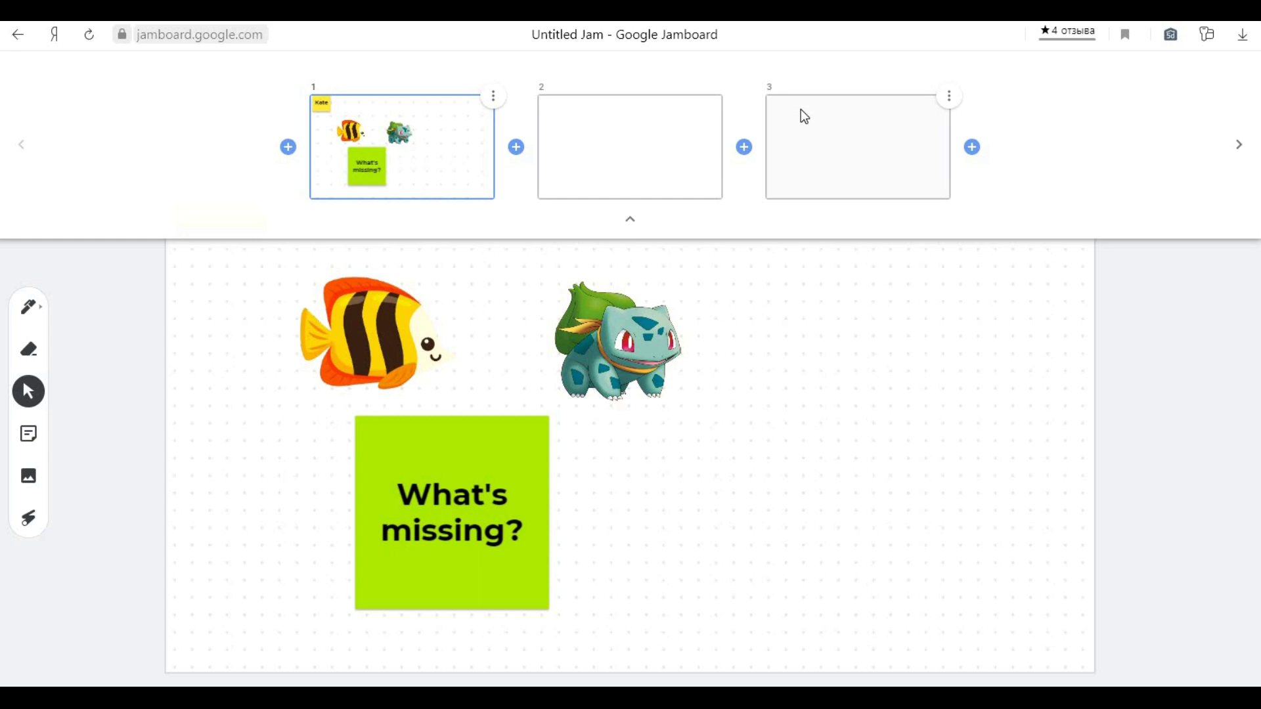
pyautogui.click(376, 195)
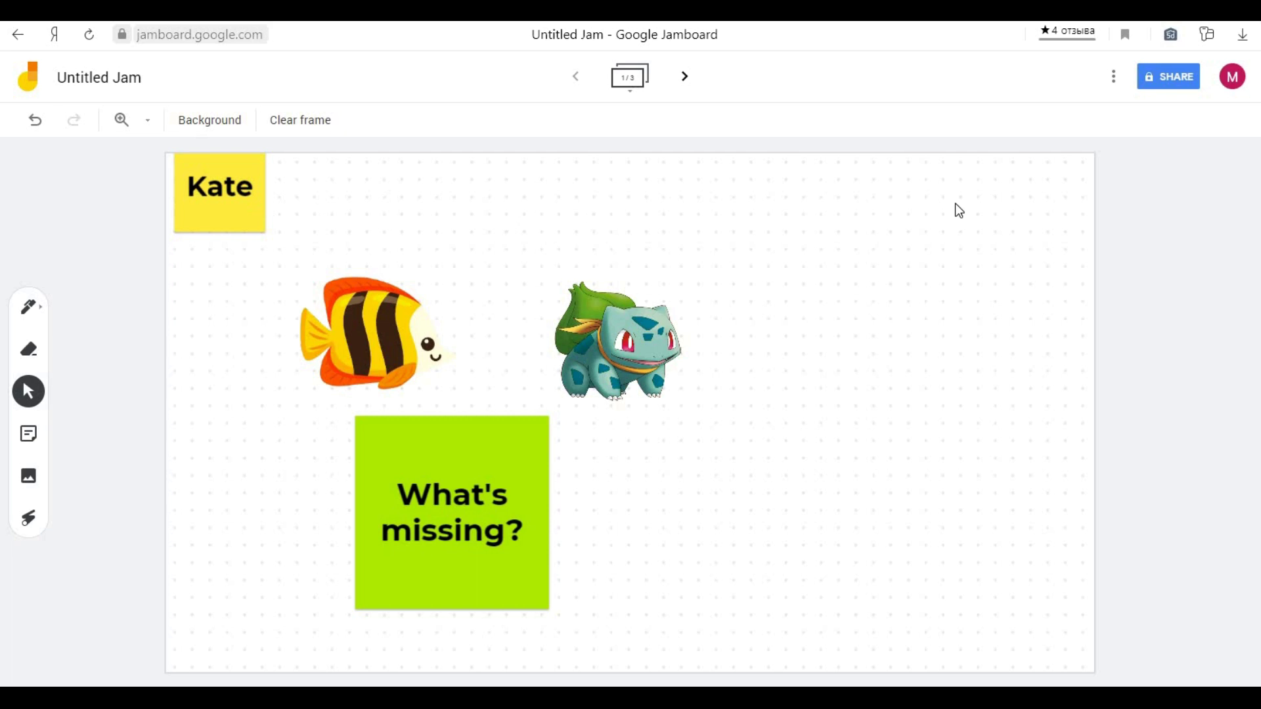
# Share the jam with anyone with the link, giving link holders the Editor role.
pyautogui.click(1174, 80)
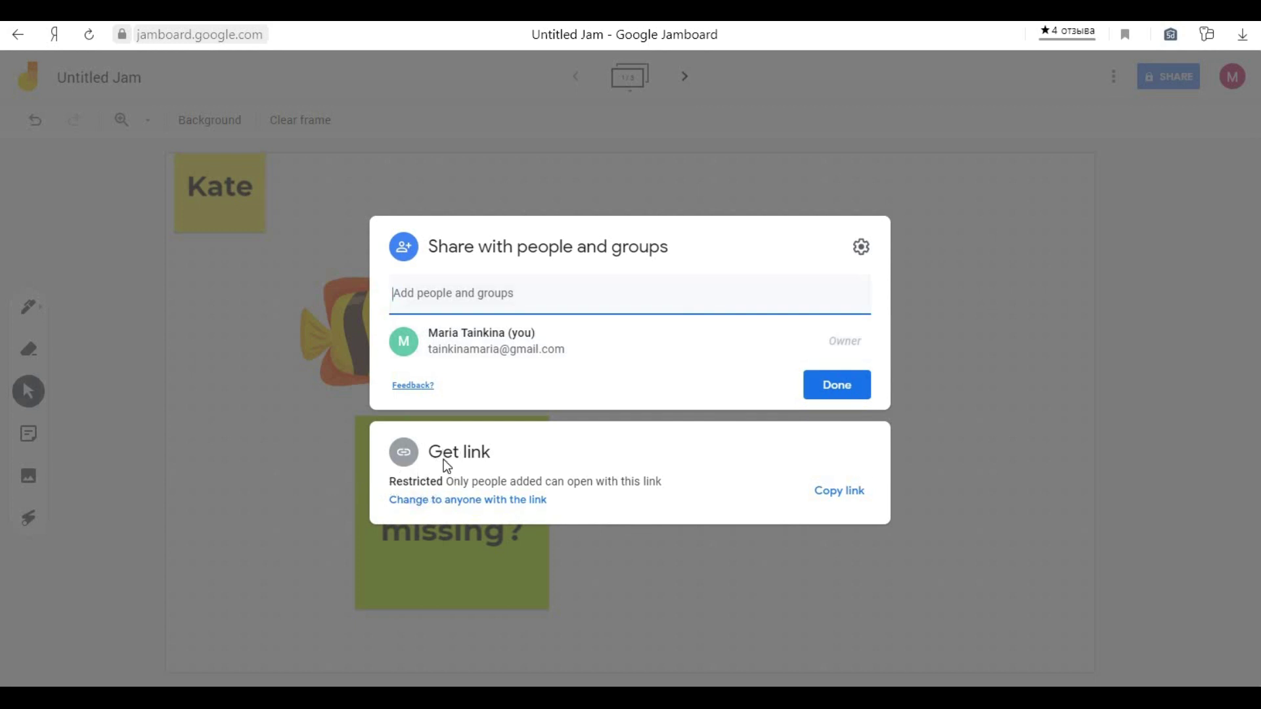
pyautogui.click(464, 502)
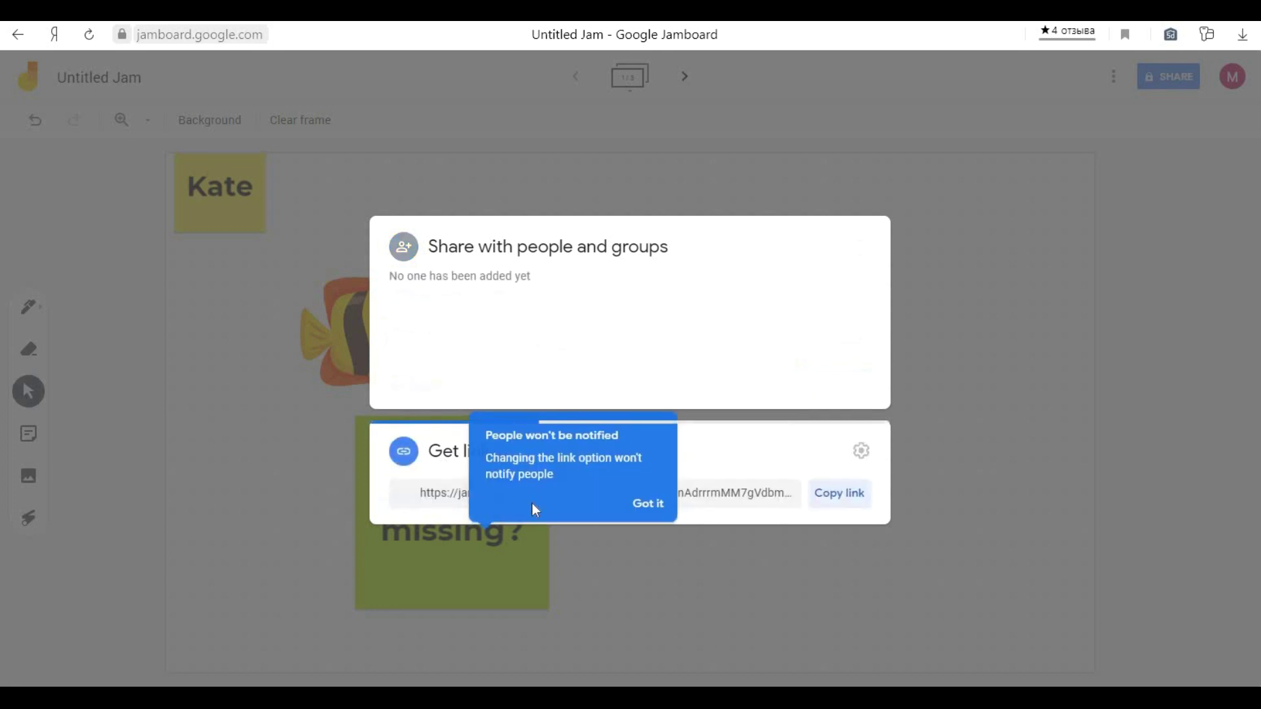
pyautogui.click(651, 403)
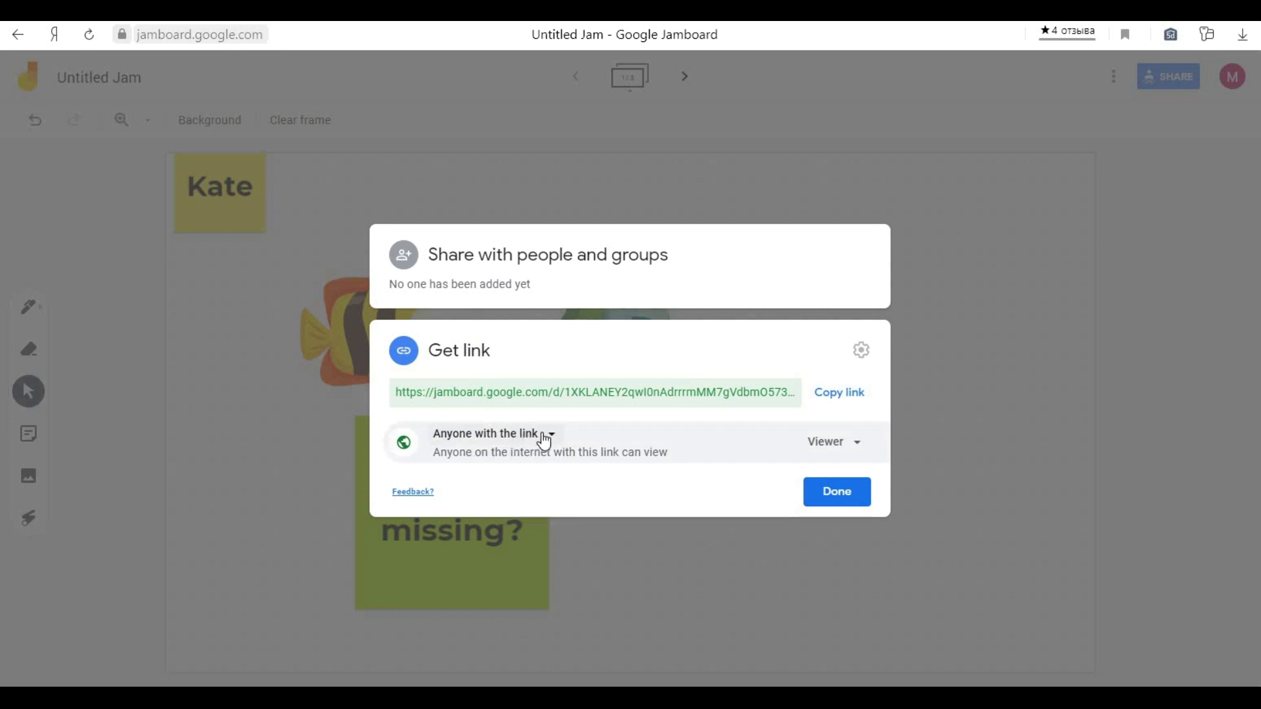
pyautogui.click(860, 450)
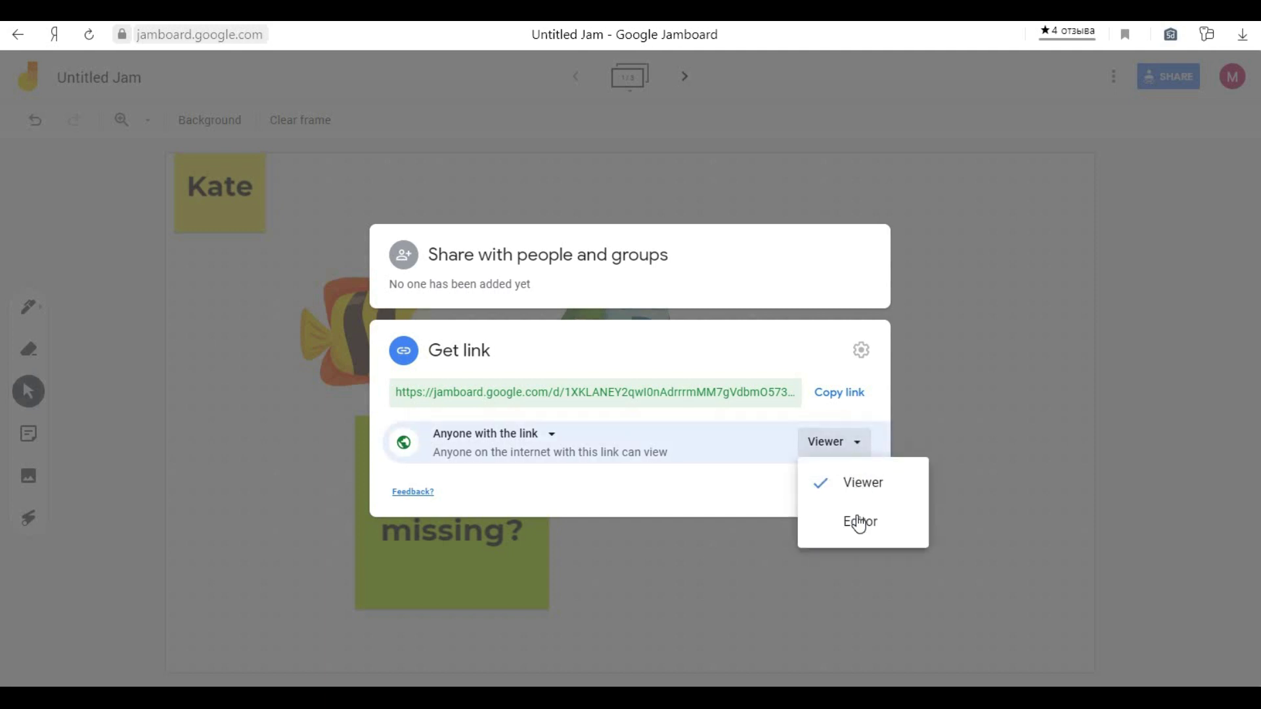
pyautogui.click(860, 523)
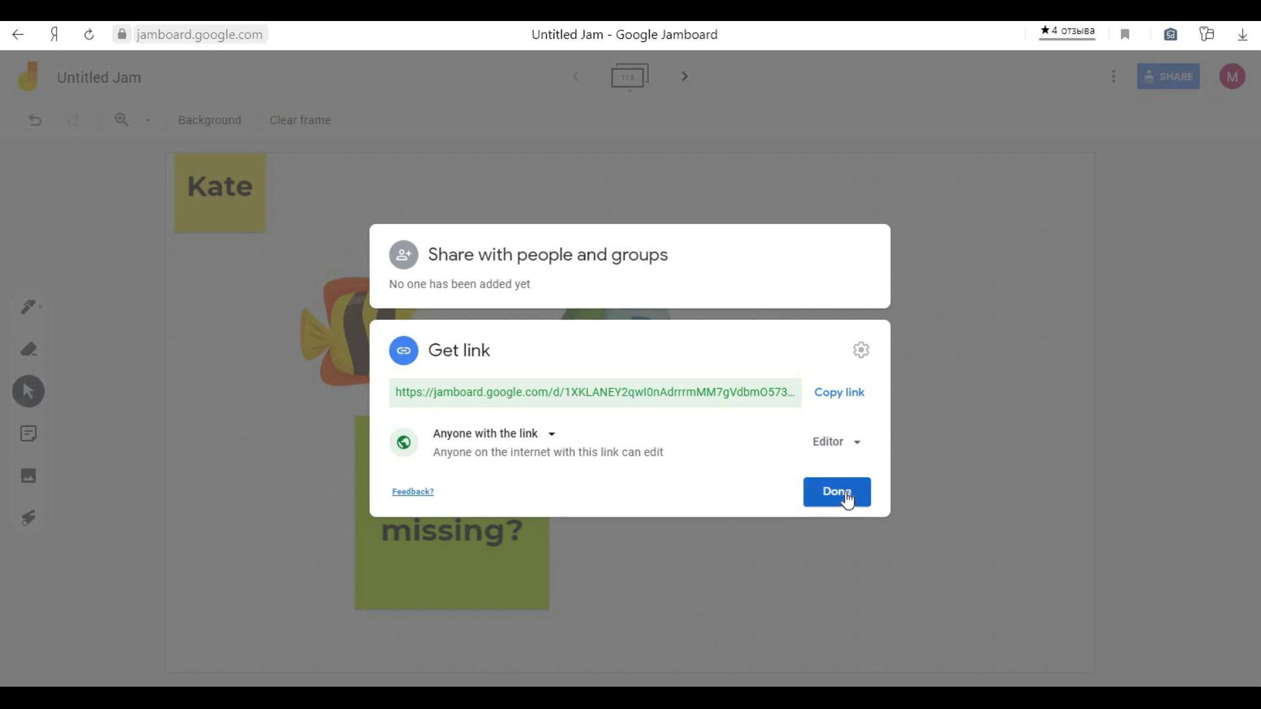
pyautogui.click(846, 494)
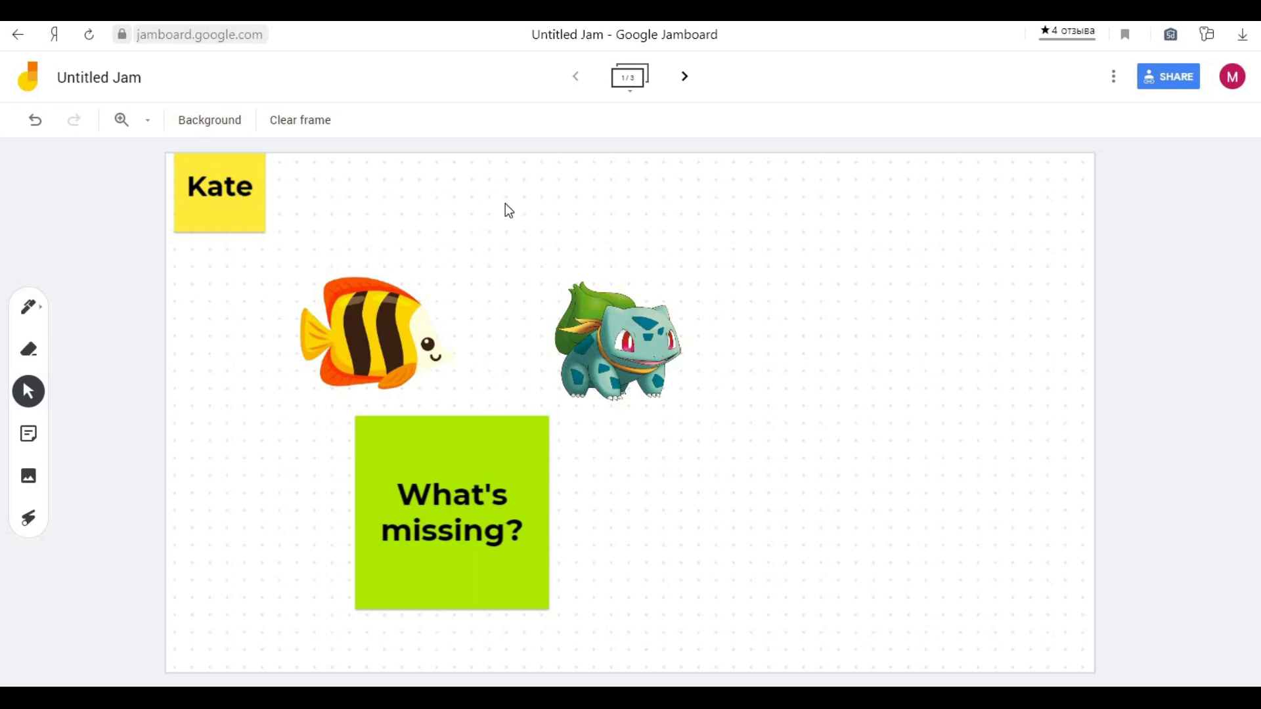
# Compare the full page addresses of the first and second frames, and step to the third frame and back.
pyautogui.click(659, 34)
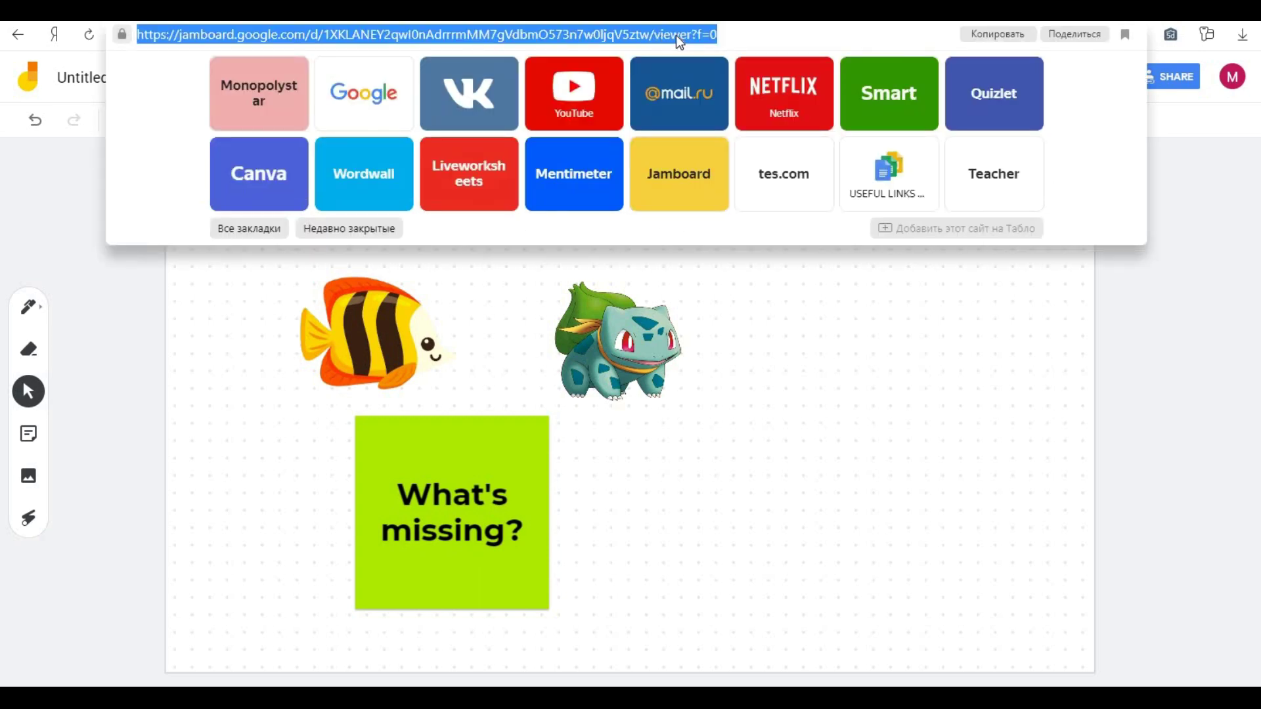
pyautogui.click(1220, 336)
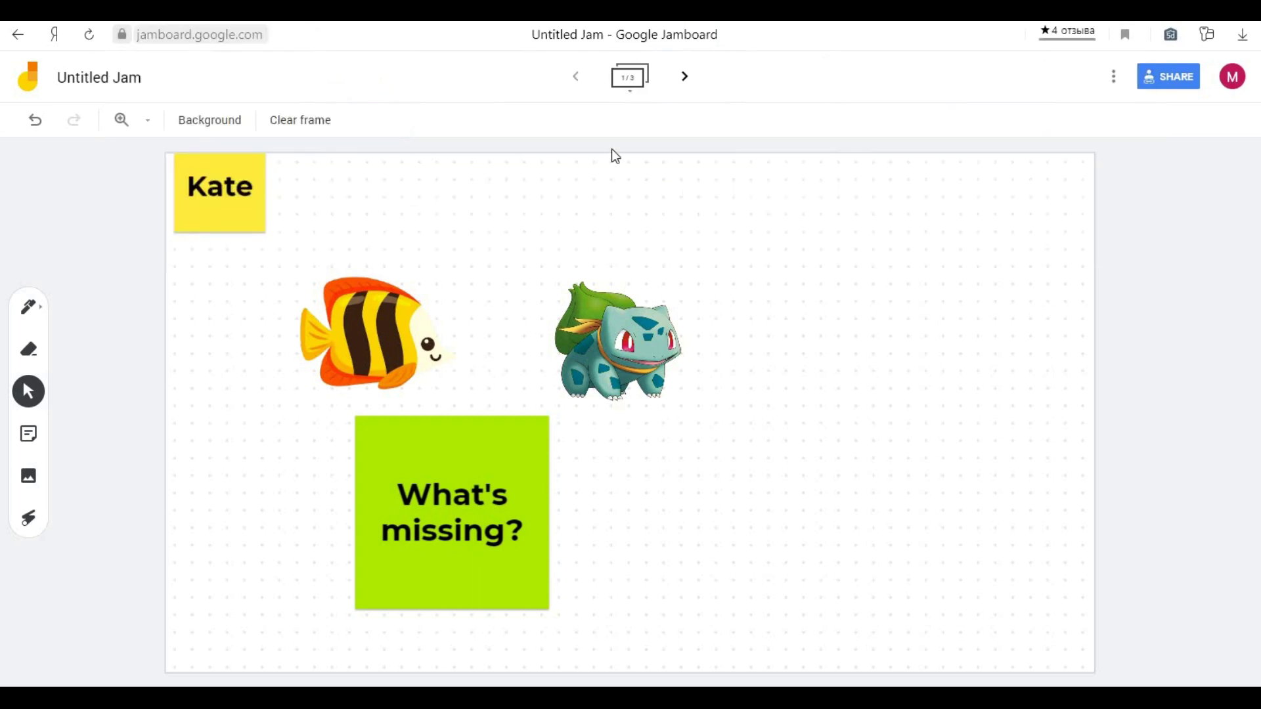
pyautogui.click(683, 78)
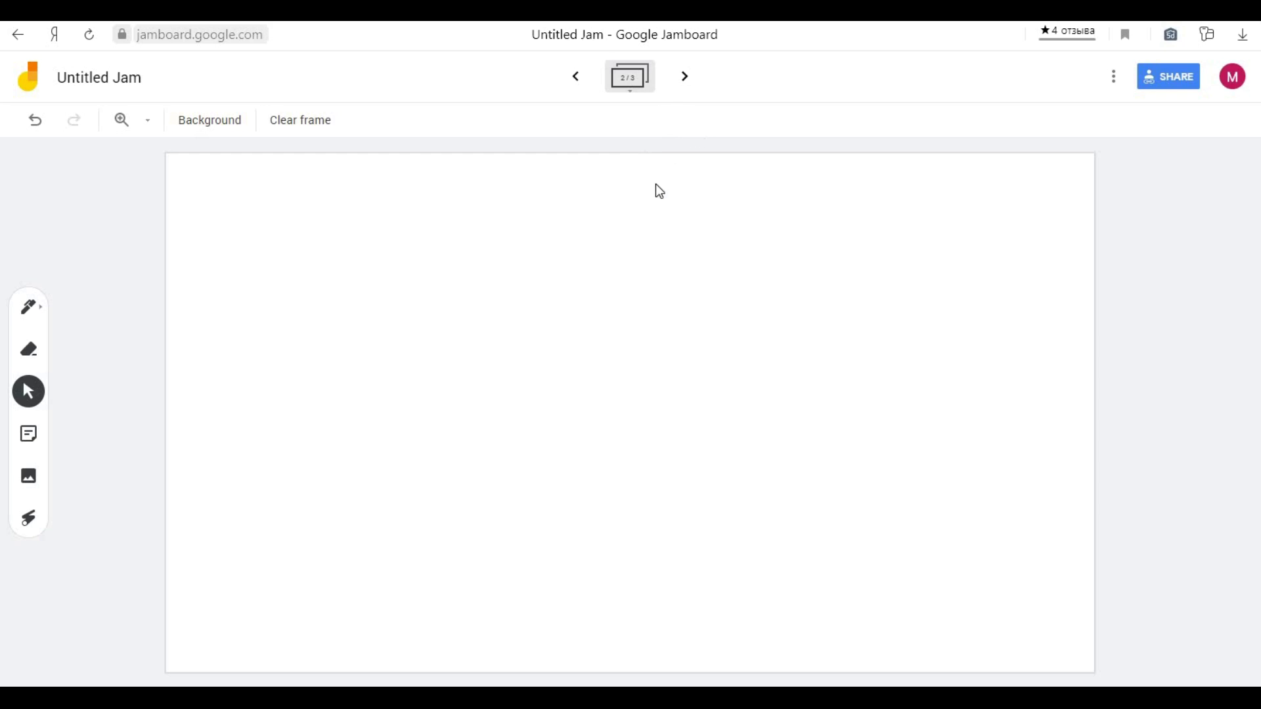
pyautogui.click(642, 41)
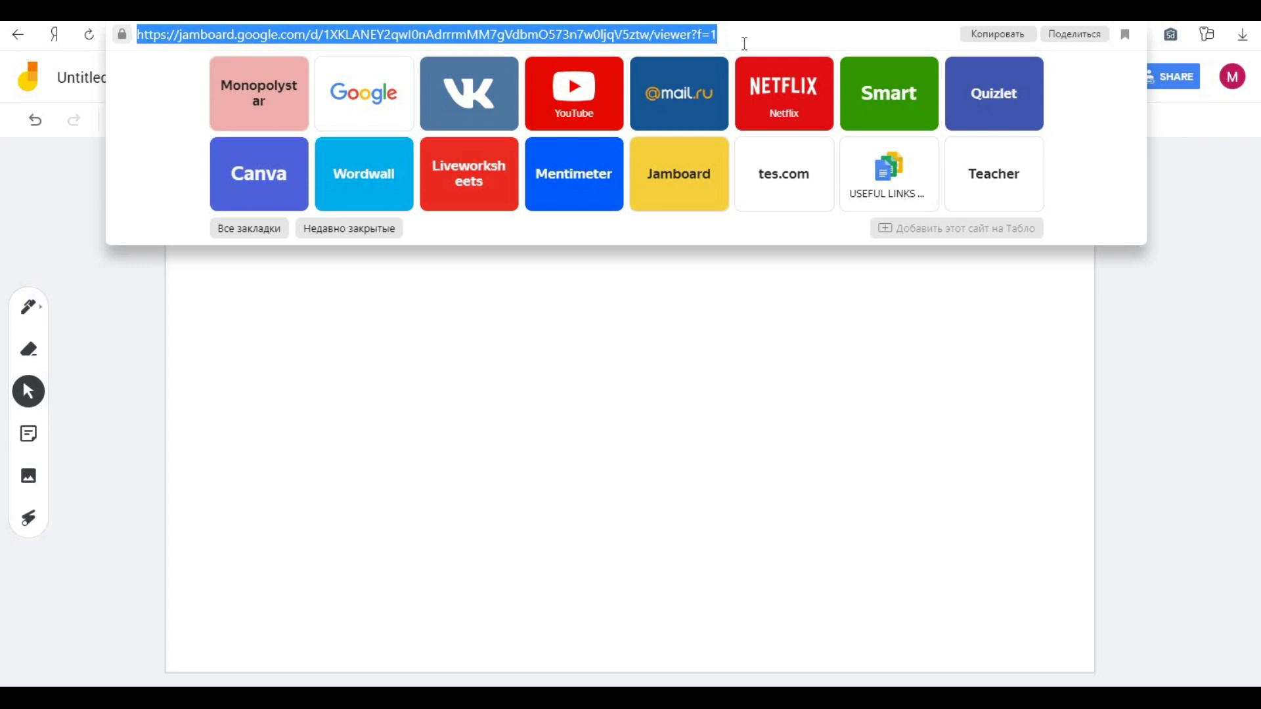
pyautogui.click(1109, 321)
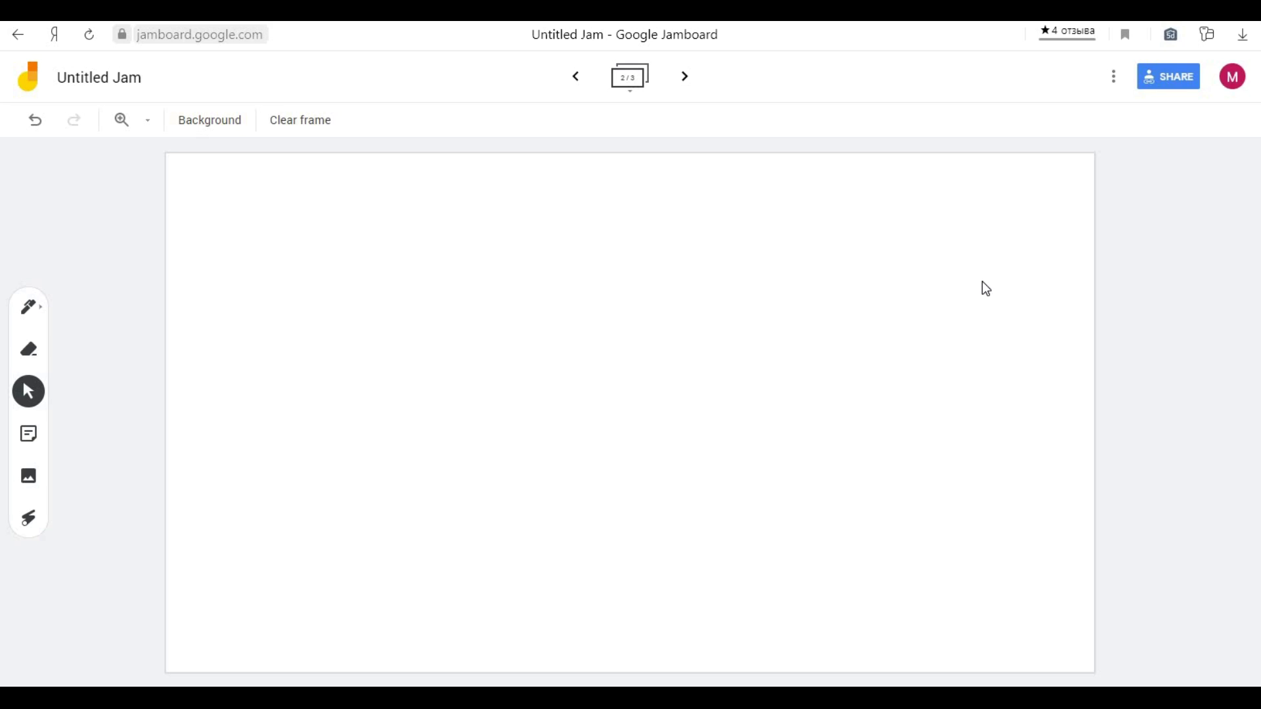
pyautogui.click(688, 82)
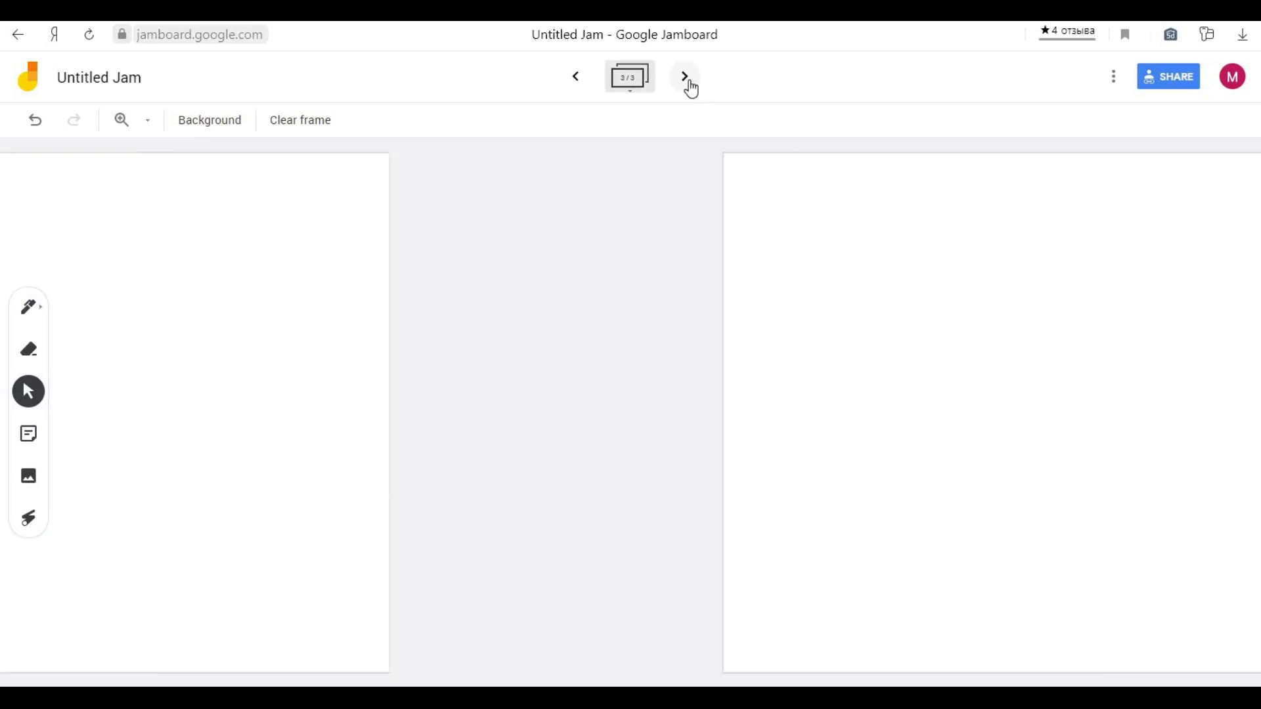
pyautogui.click(582, 82)
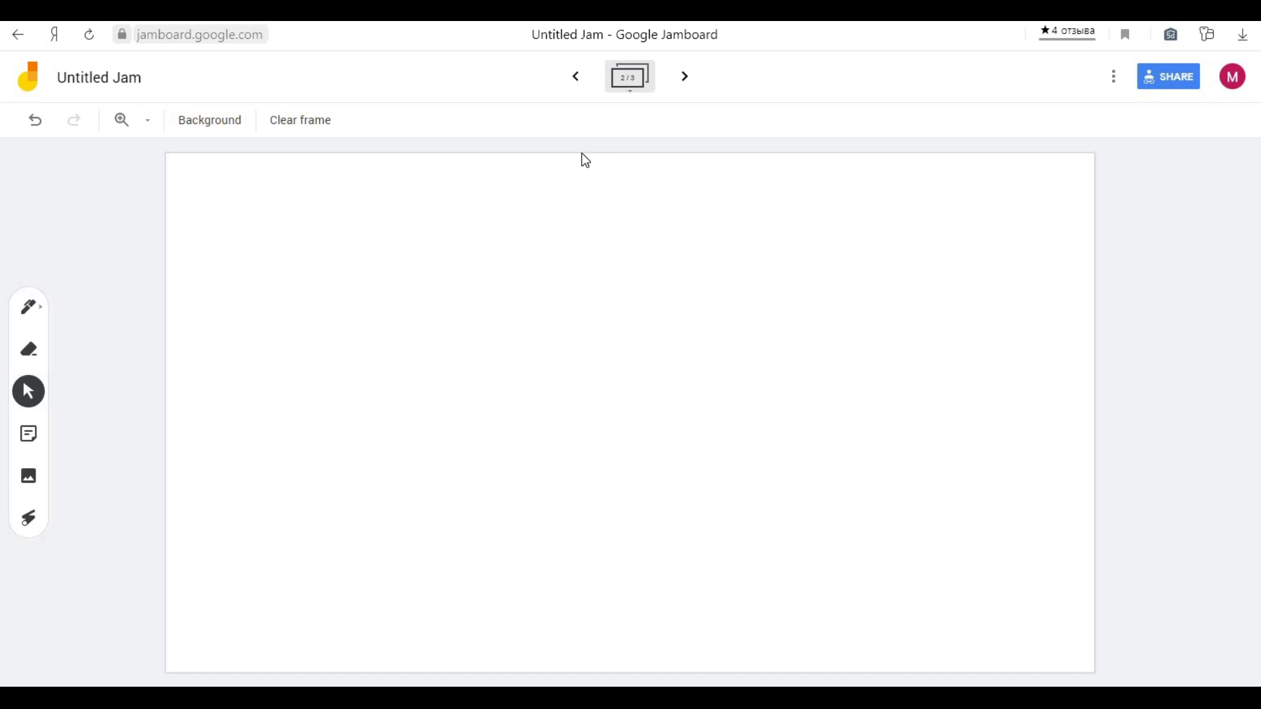
# Return to the first frame and check in the frame overview which frame the visiting participant is on.
pyautogui.click(627, 85)
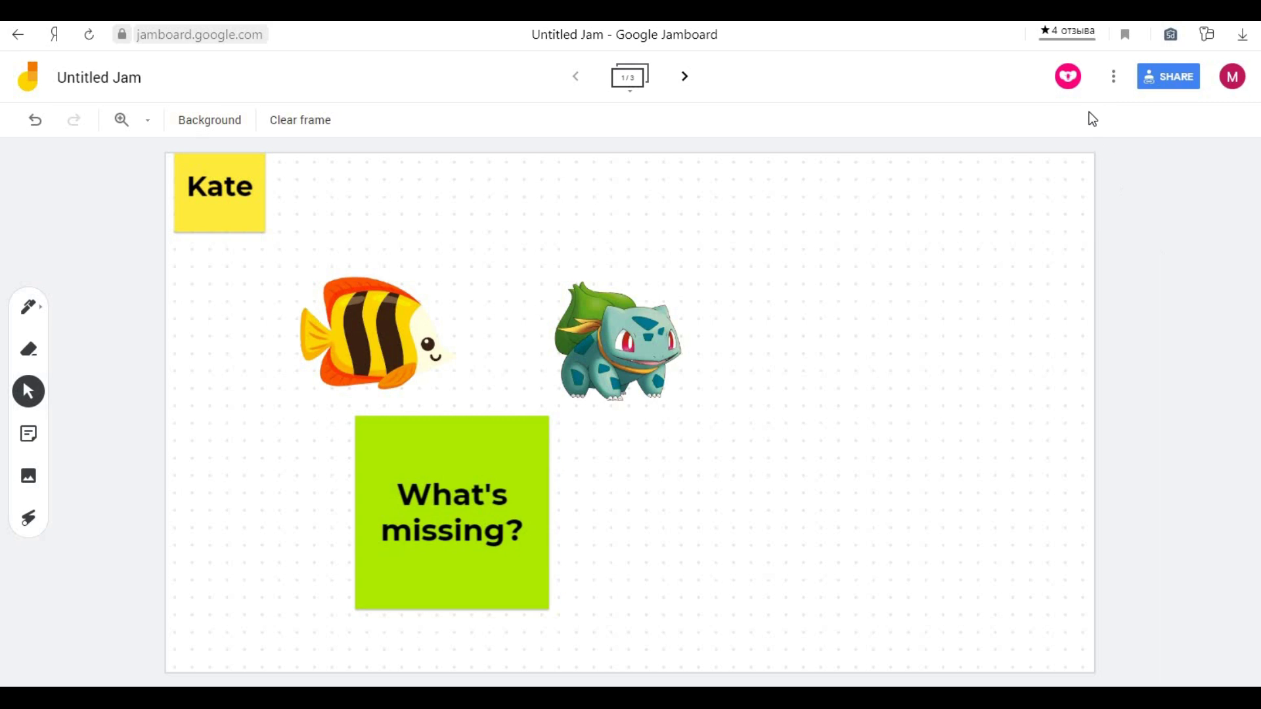
pyautogui.click(632, 85)
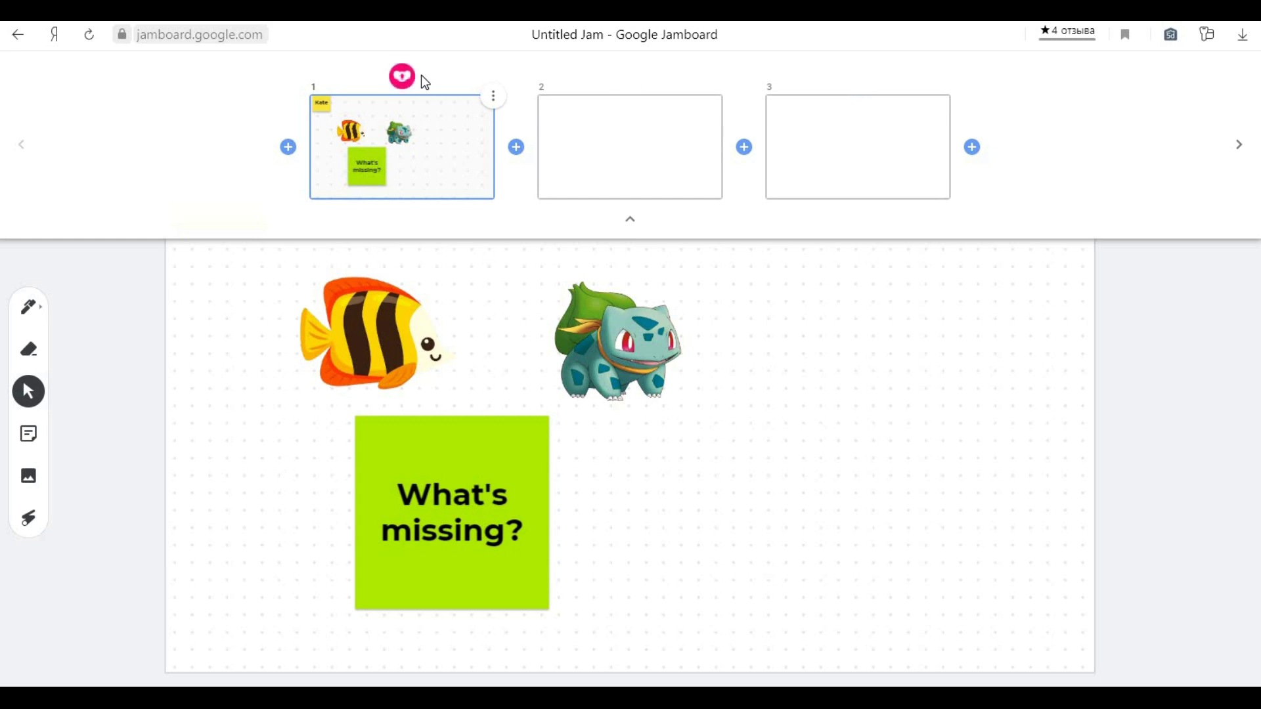
pyautogui.click(1179, 429)
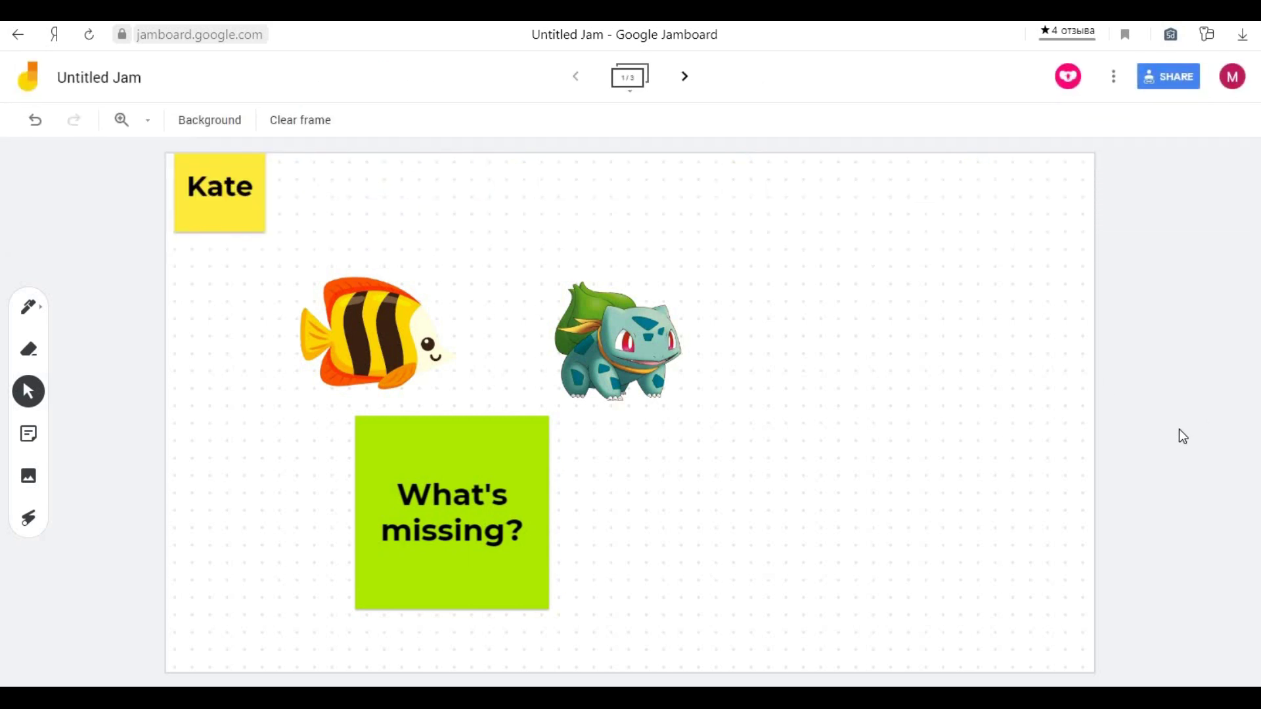